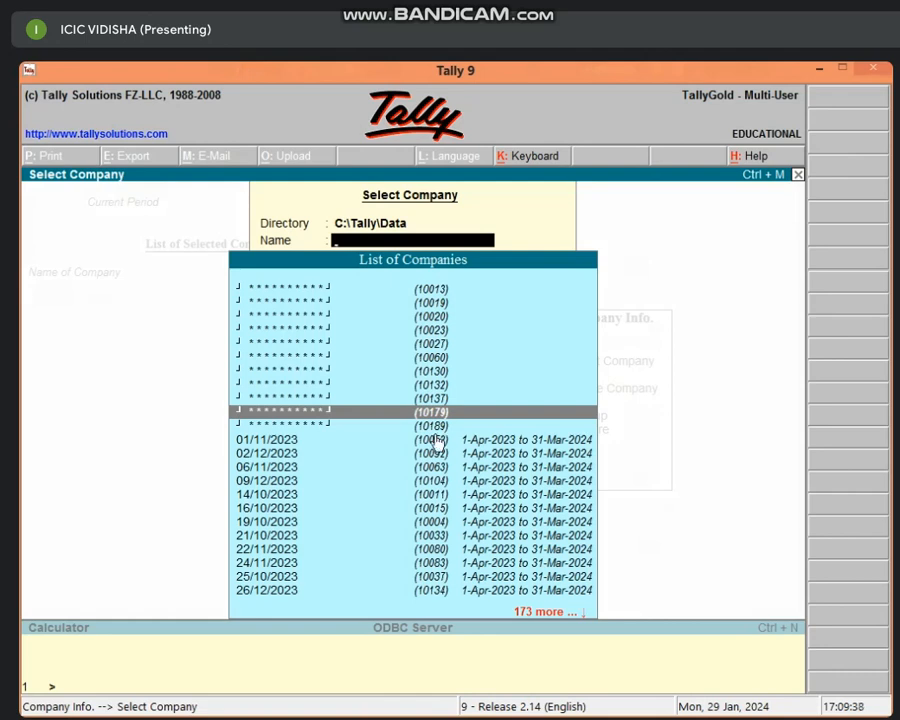
Select the encrypted company numbered 10179 and unlock it with the TallyVault password
key("Down")
key("Up")
key("Up")
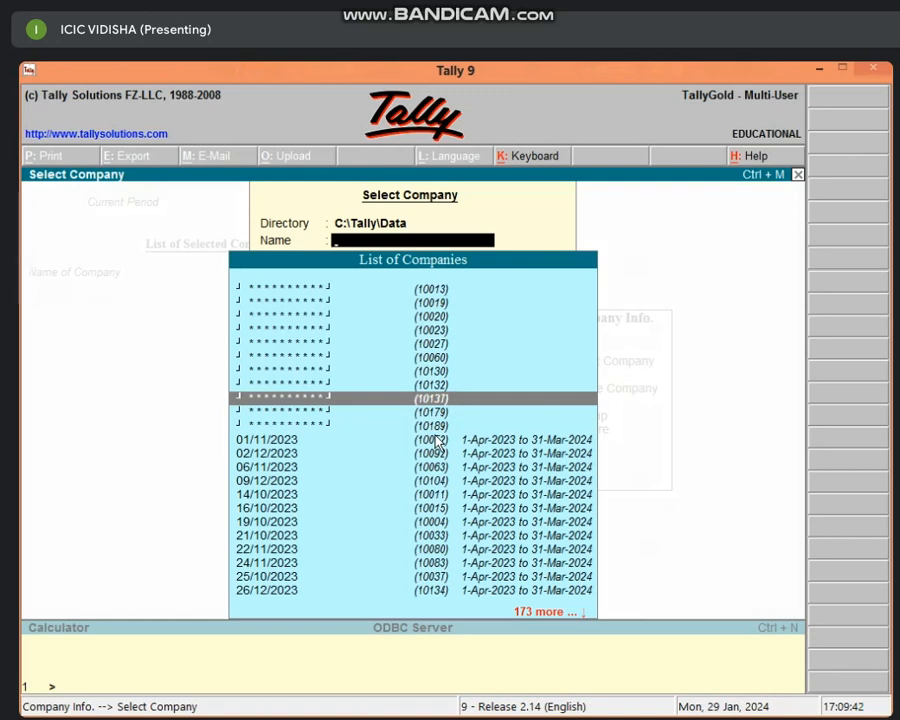
key("Down")
key("Return")
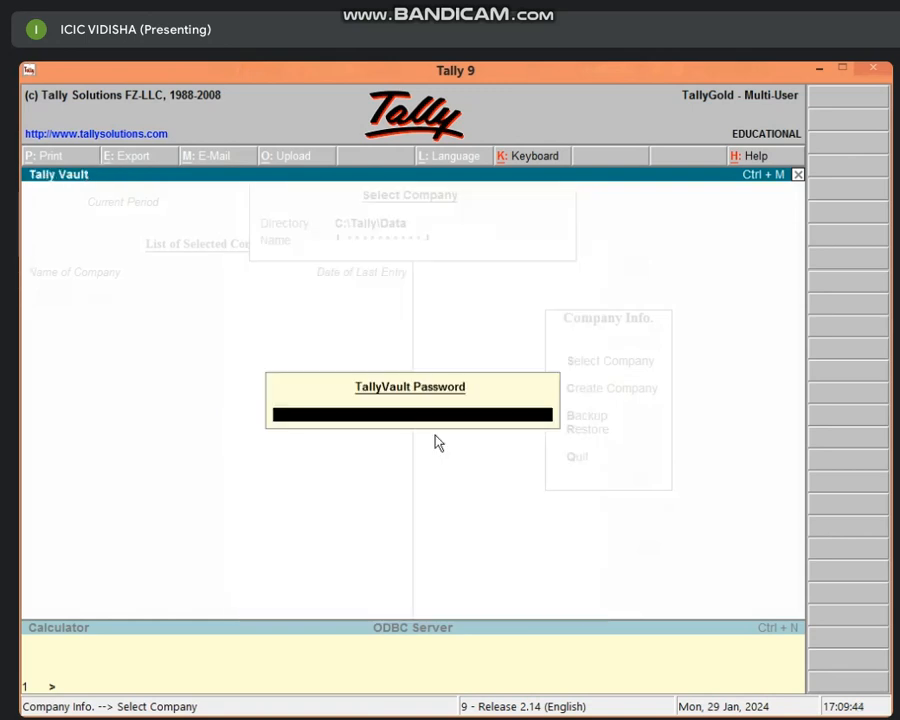
type("***")
key("Return")
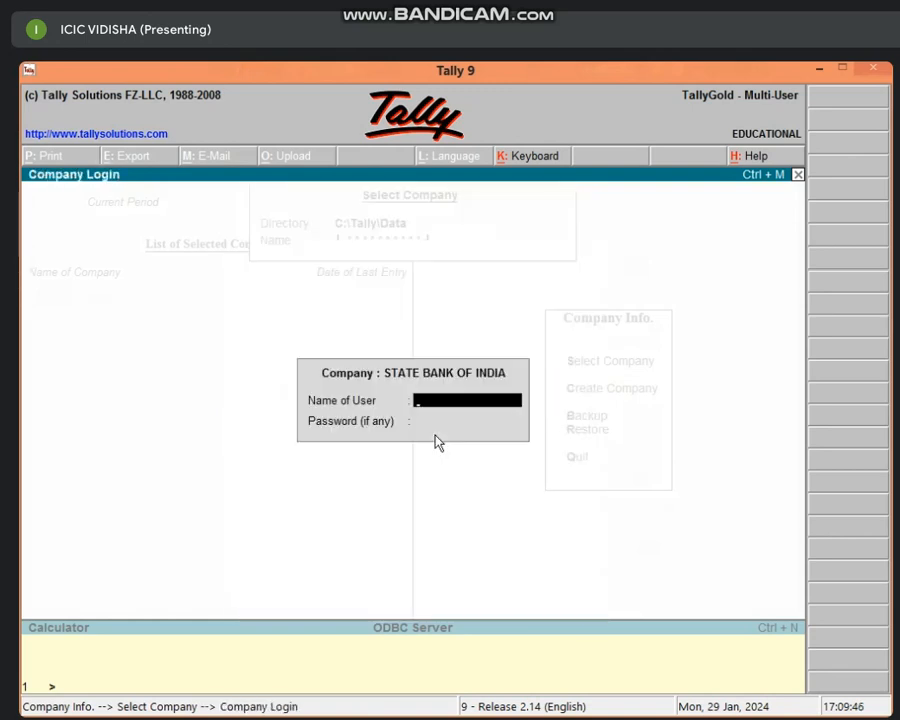
Log in to the State Bank of India company as user ICIC with the account password
type("ICIC")
key("Return")
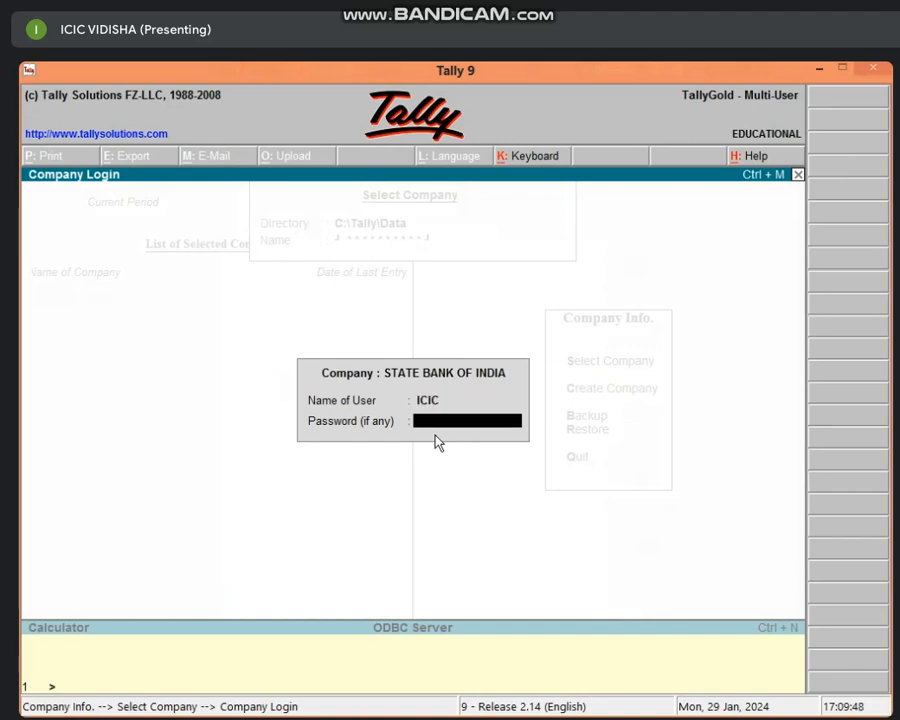
type("****")
key("Return")
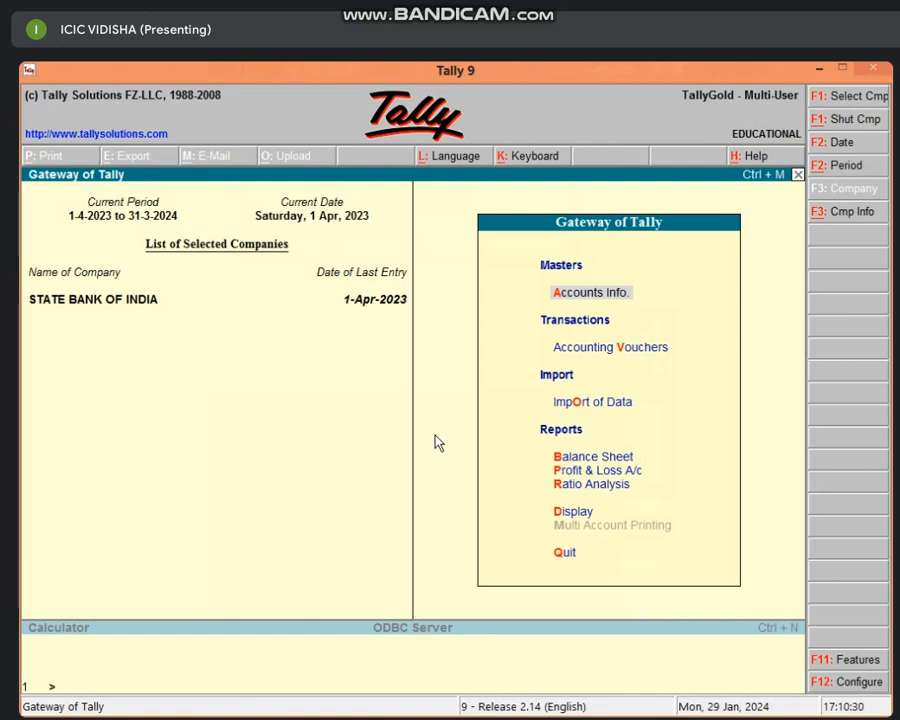
Start a new single ledger and name it COMPUTER A/C
key("Return")
key("l")
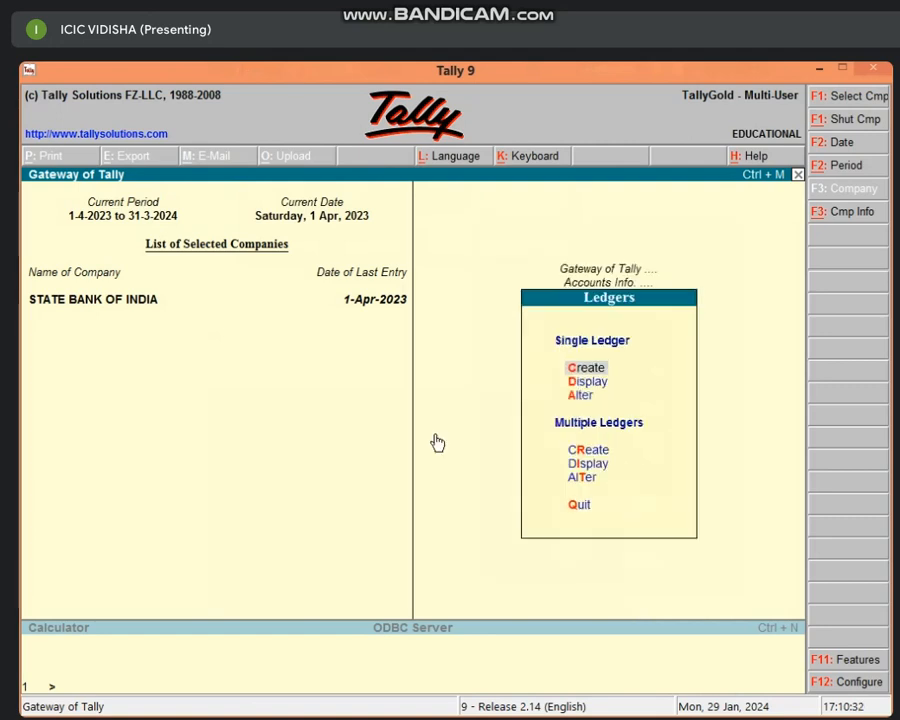
key("Return")
type("COM")
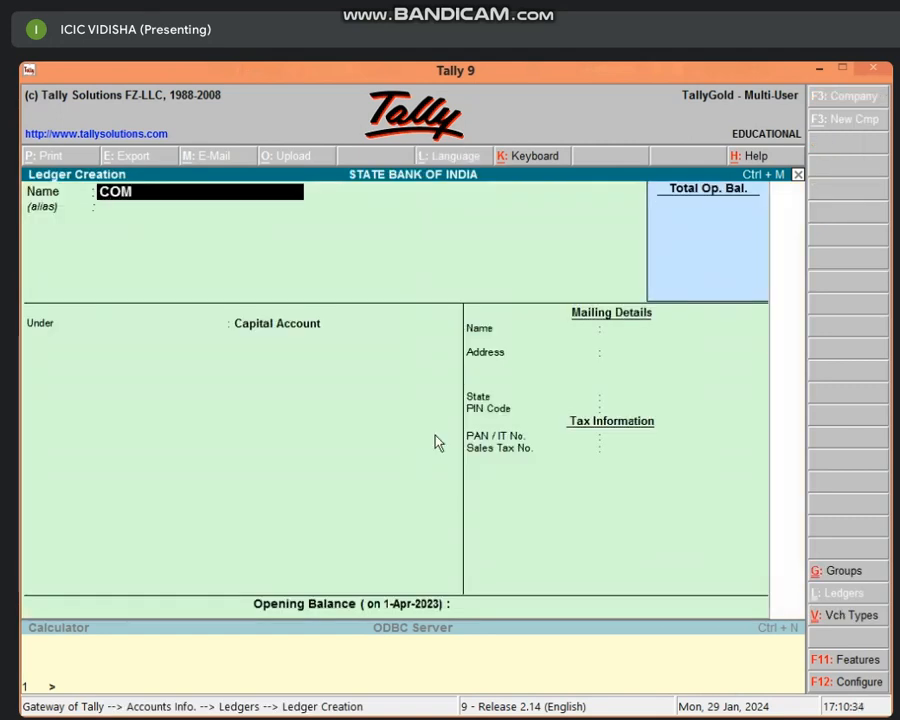
type("PUTER A")
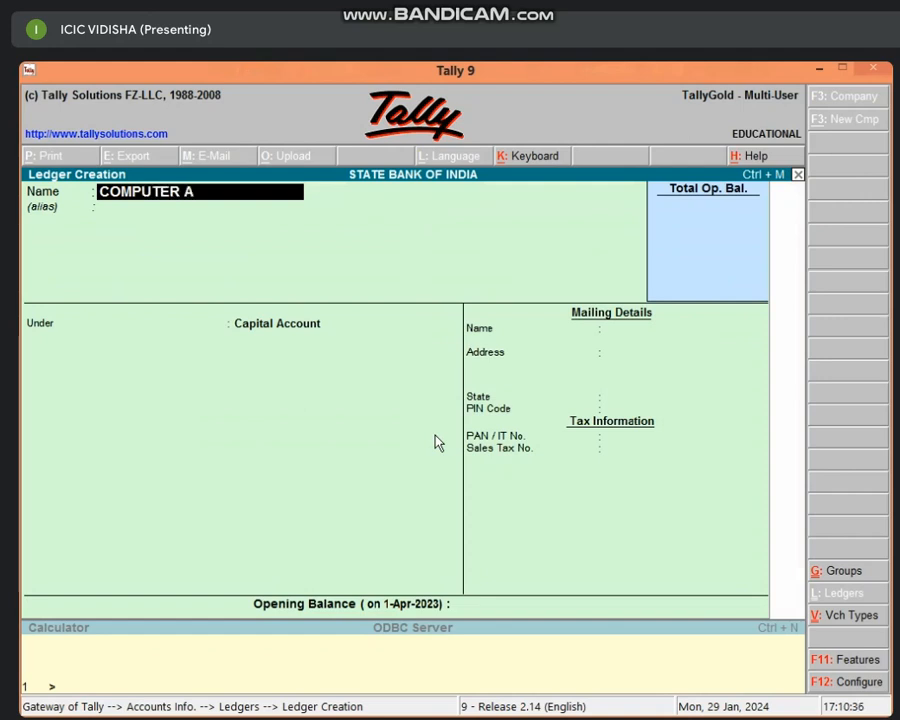
type("/C")
key("Return")
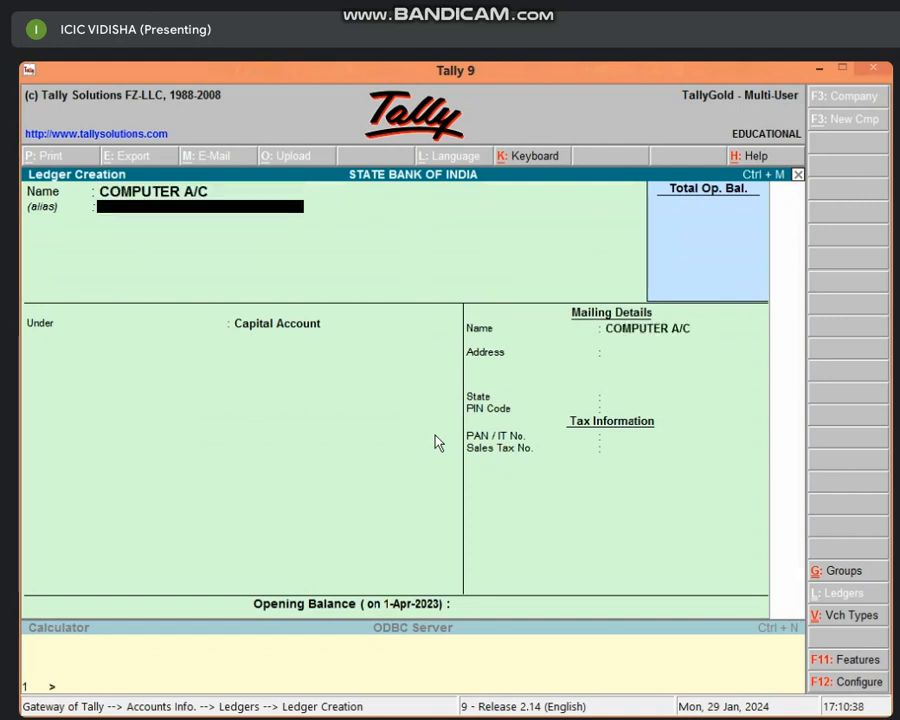
Place the COMPUTER A/C ledger under Fixed Assets without an alias, save it, and return to the Gateway of Tally
key("Return")
type("FI")
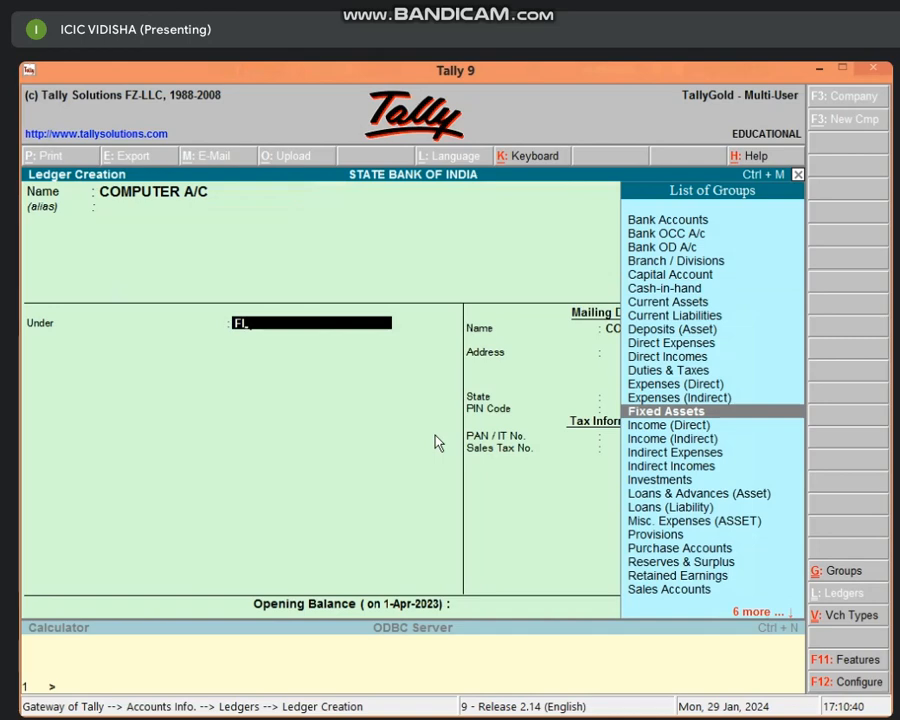
key("Return")
key("Return")
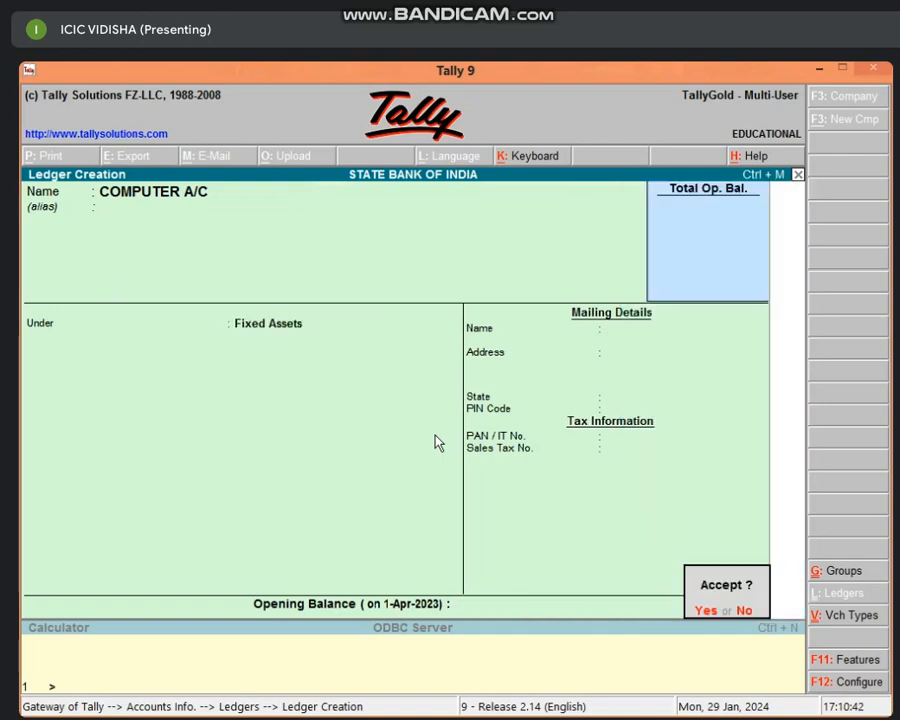
key("Return")
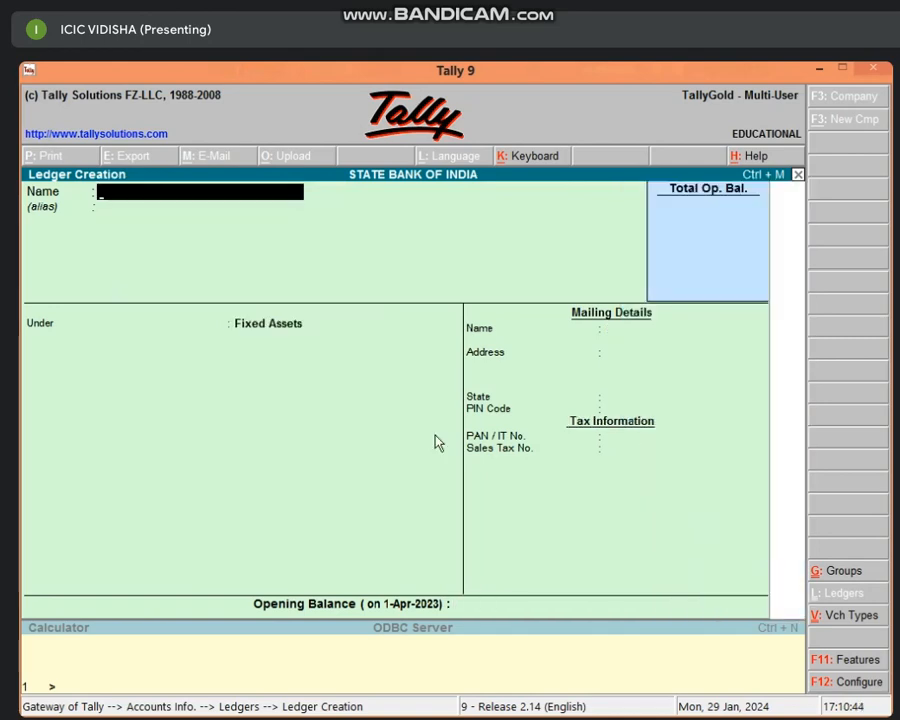
key("Escape")
key("Return")
key("Escape")
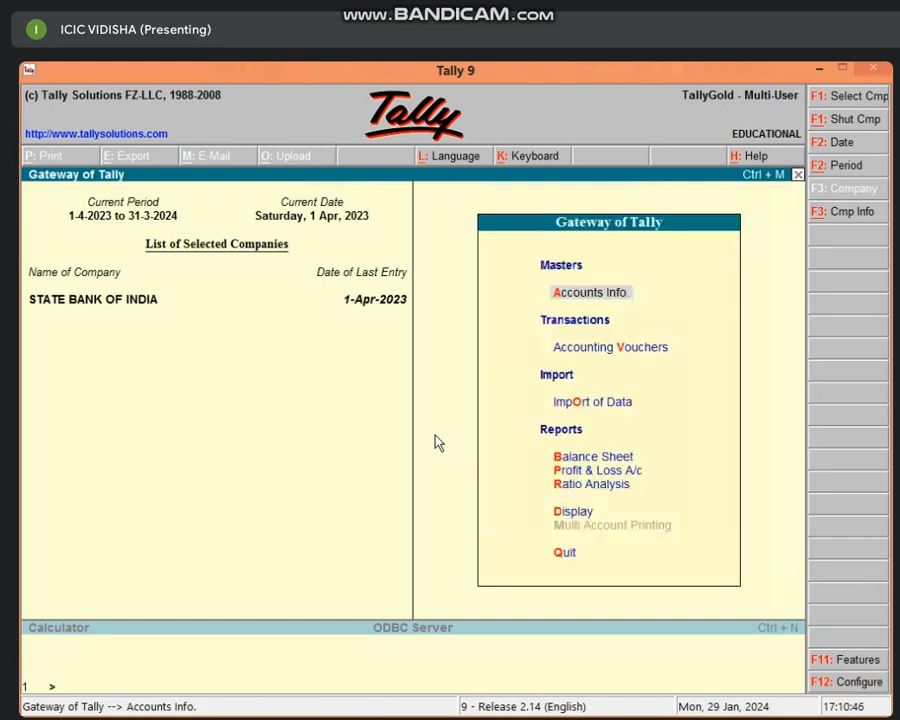
Start a payment voucher and debit COMPUTER A/C with 25,000
key("v")
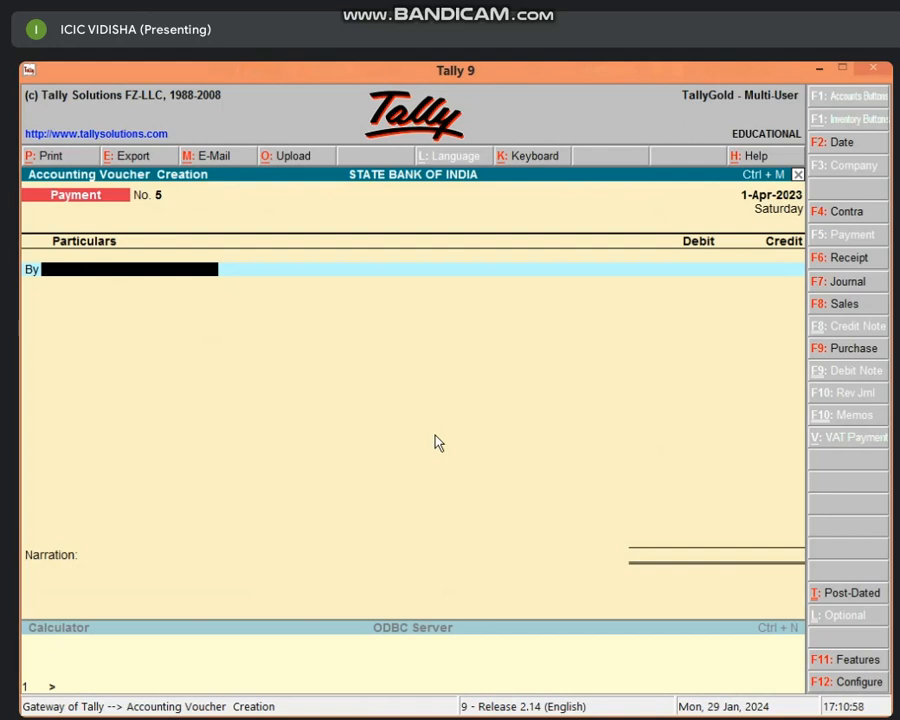
type("C")
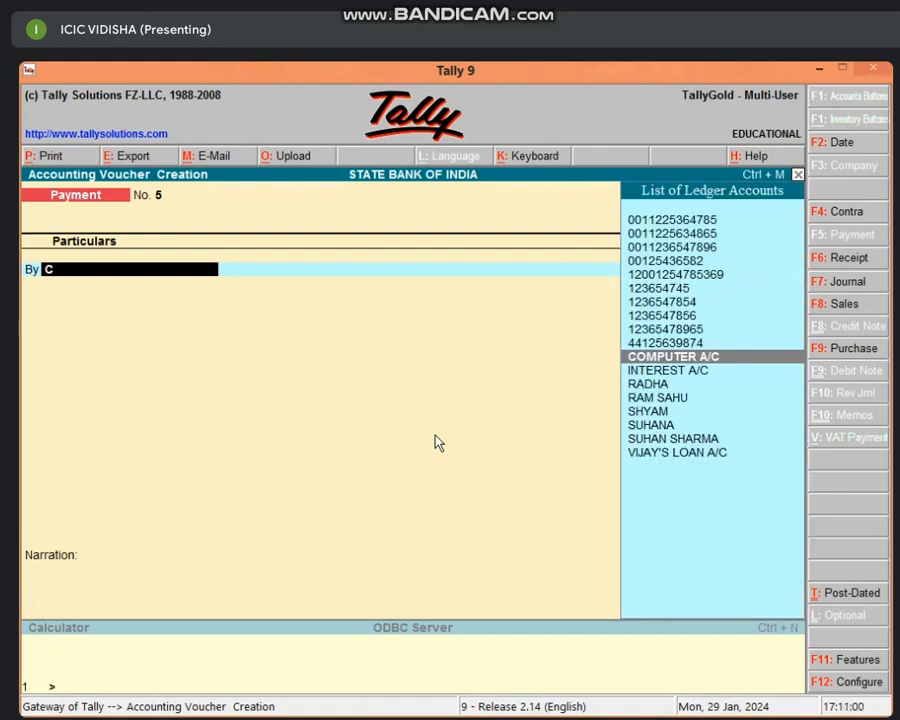
key("Return")
type("25")
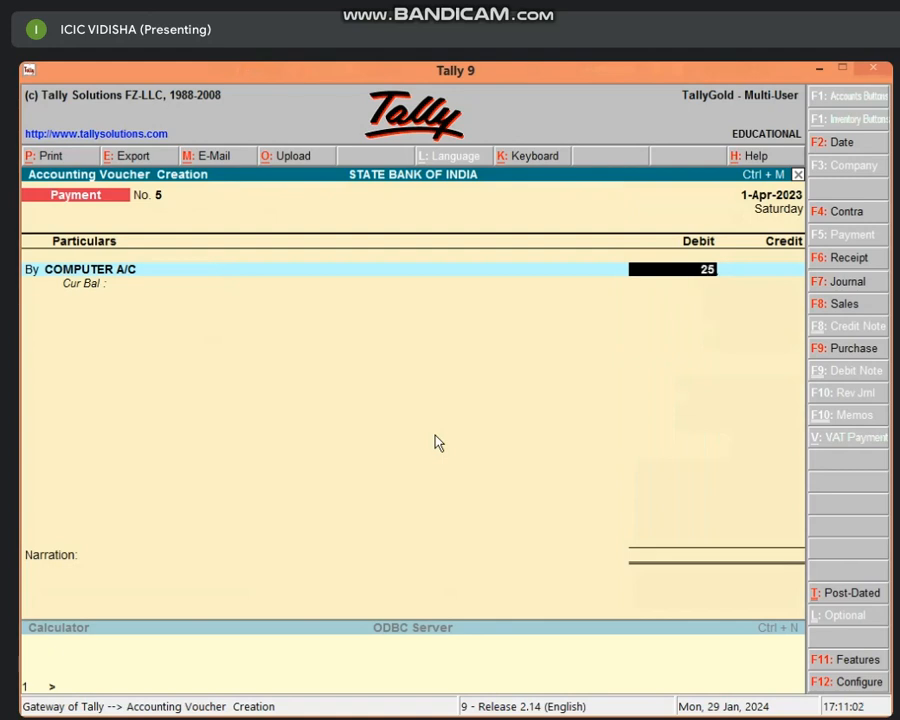
type("000")
key("Return")
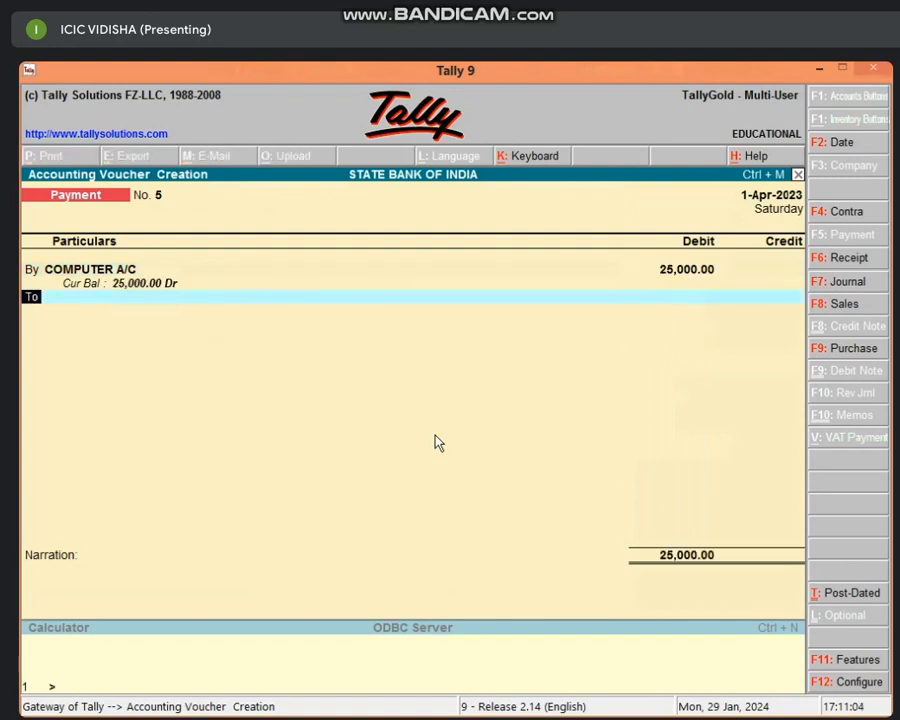
Credit Cash with 25,000 in the payment voucher and save it with an empty narration
type("CAS")
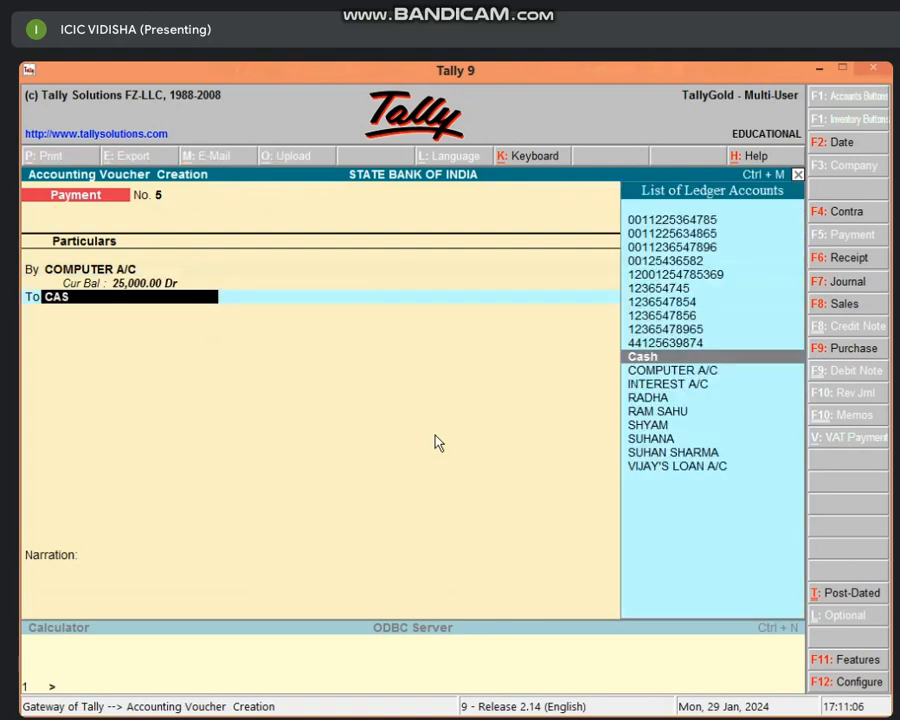
key("Return")
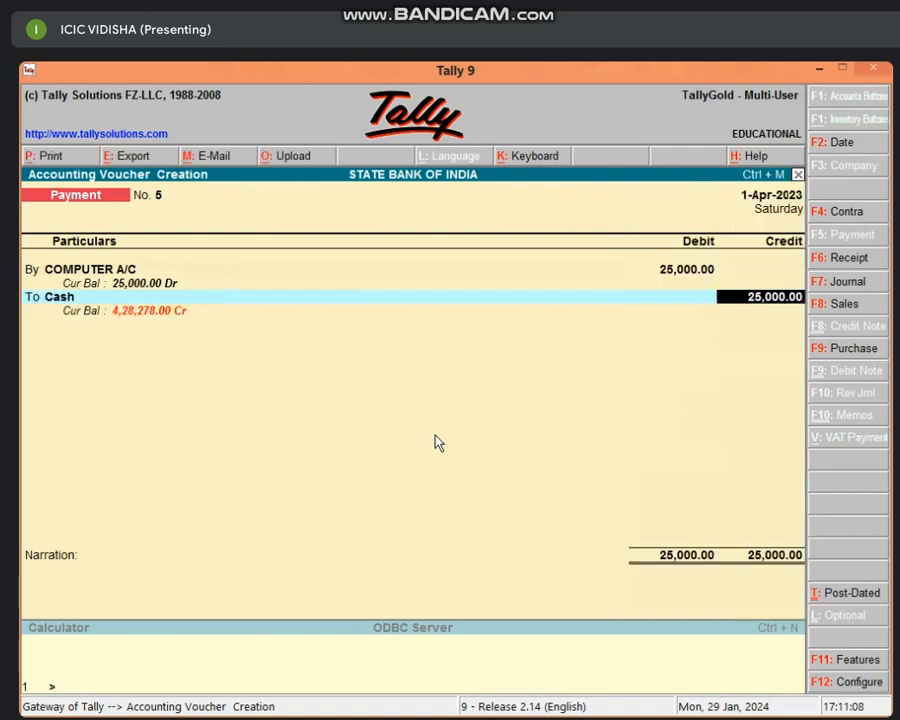
key("Return")
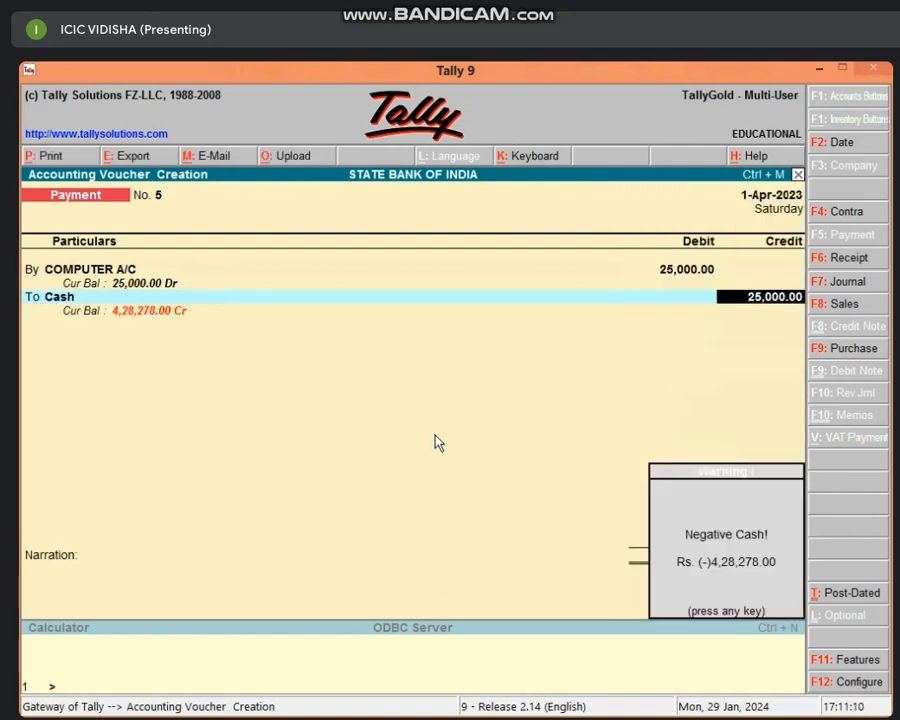
key("Return")
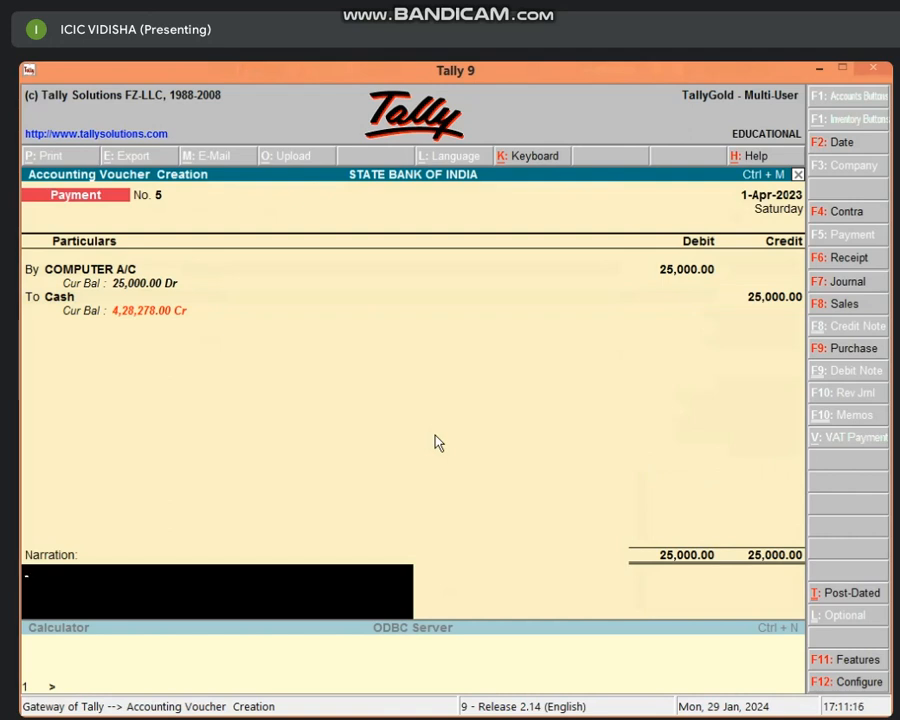
key("Return")
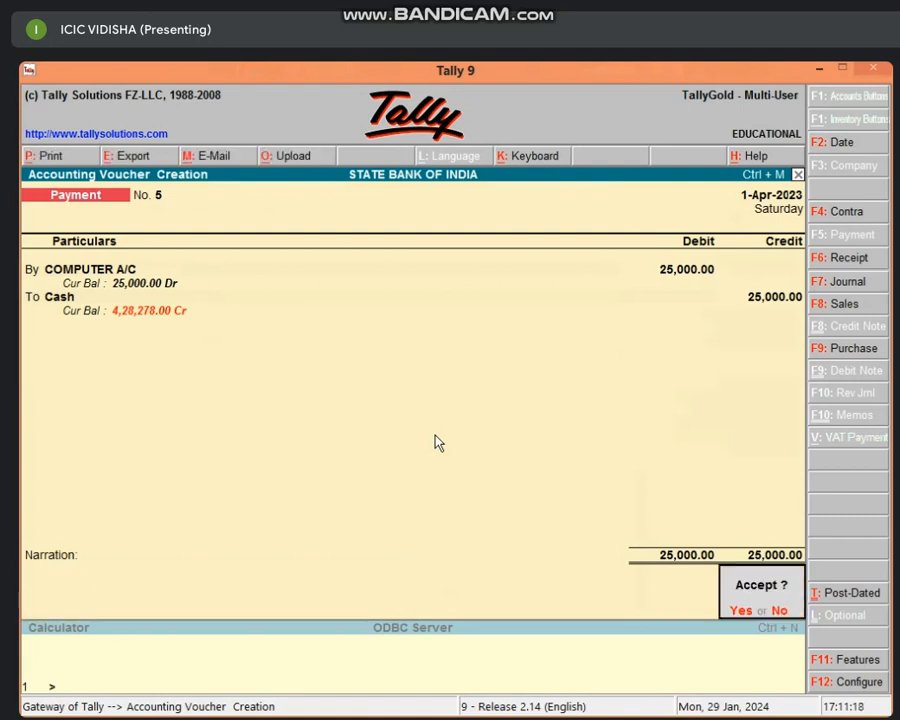
key("Return")
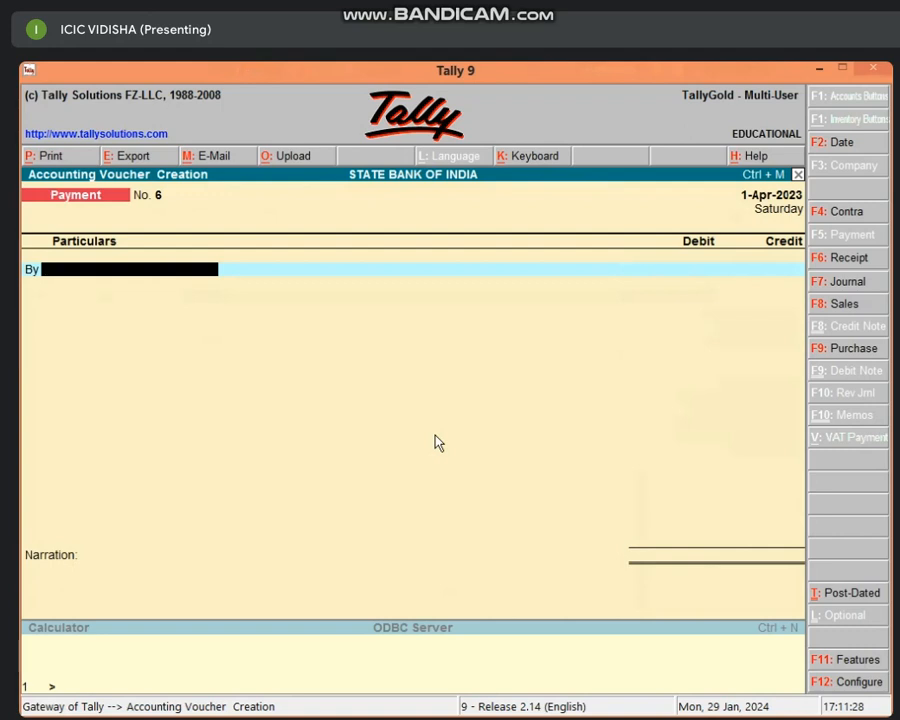
Switch to a journal voucher and debit COMPUTER A/C with 25,000
key("F7")
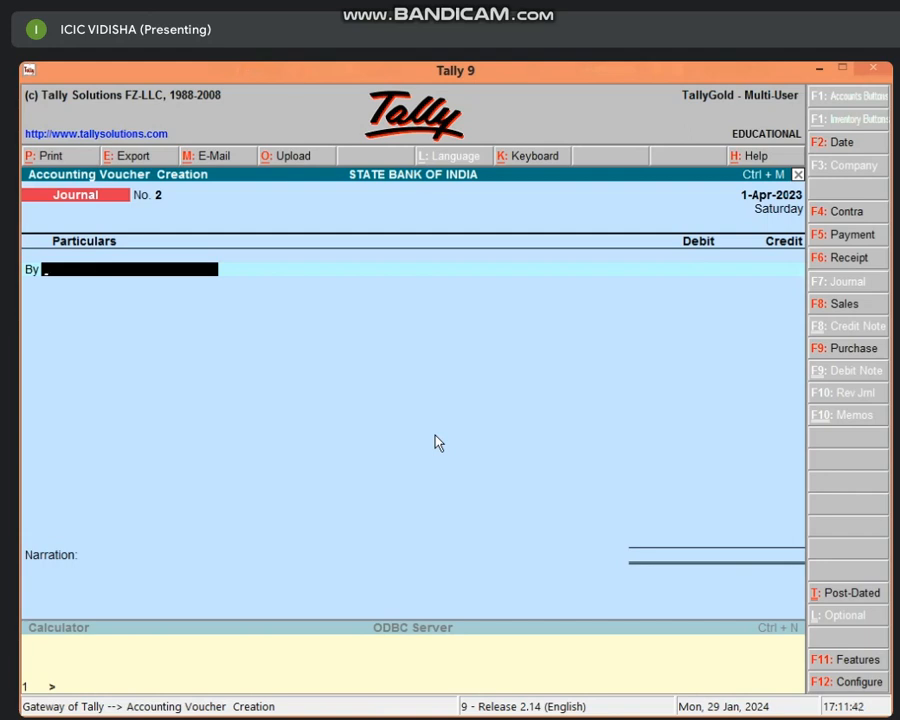
type("C")
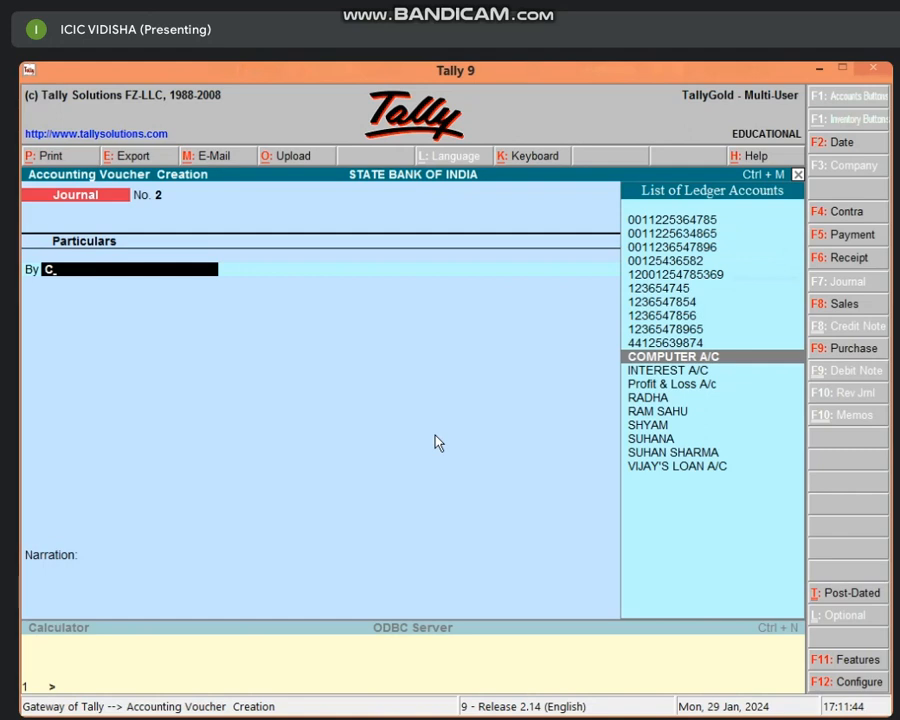
key("Return")
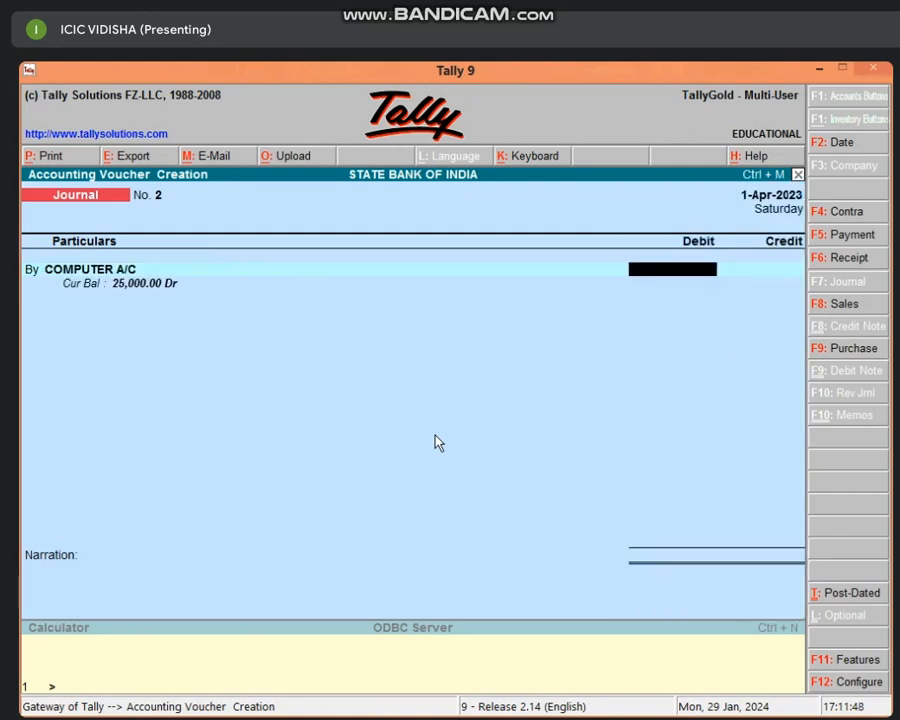
type("25000")
key("Return")
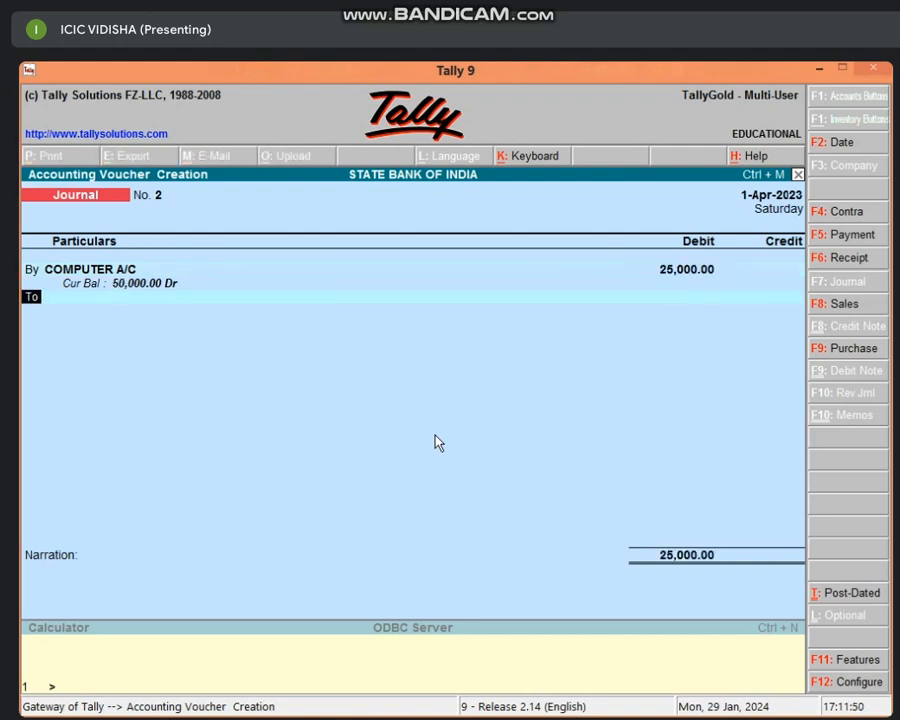
From the journal's credit line, create a ledger with the creditor's account name and place it under Sundry Creditors
key("Return")
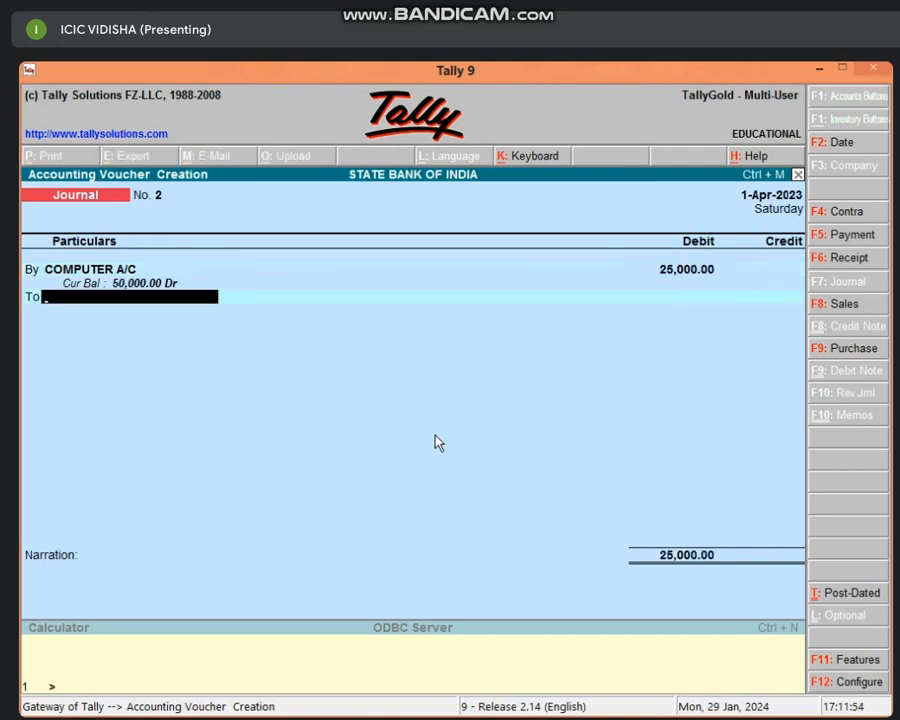
key("alt+c")
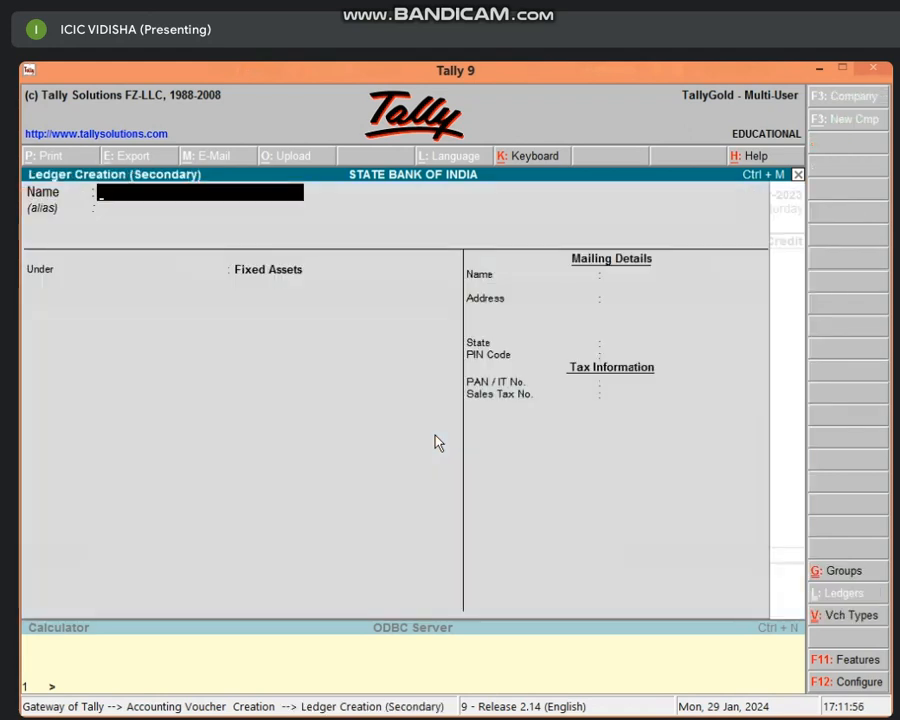
type("RAM'S A/")
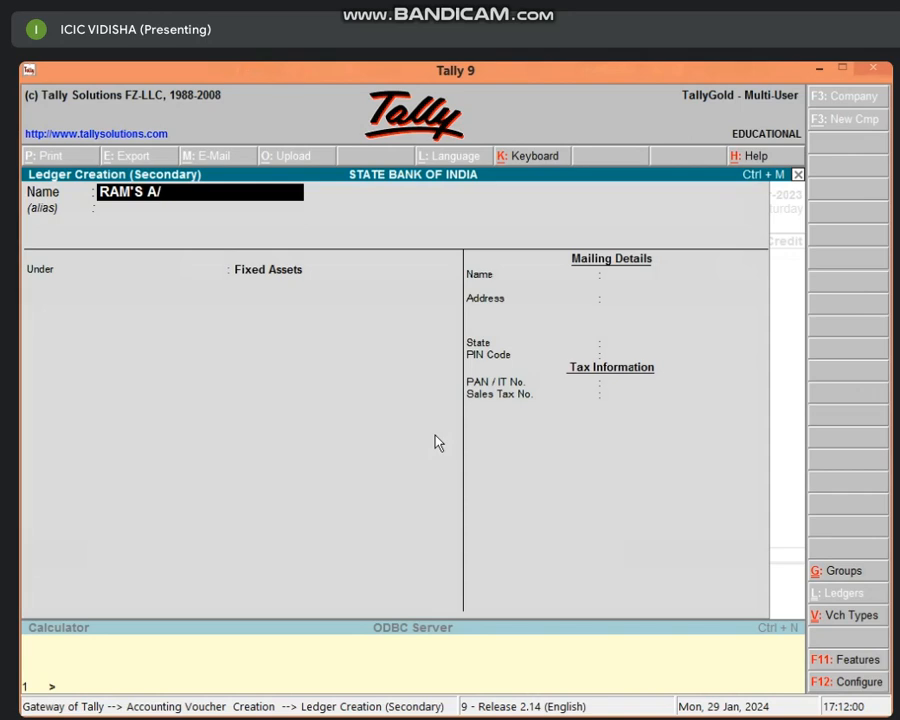
type("C")
key("Return")
key("Return")
type("S")
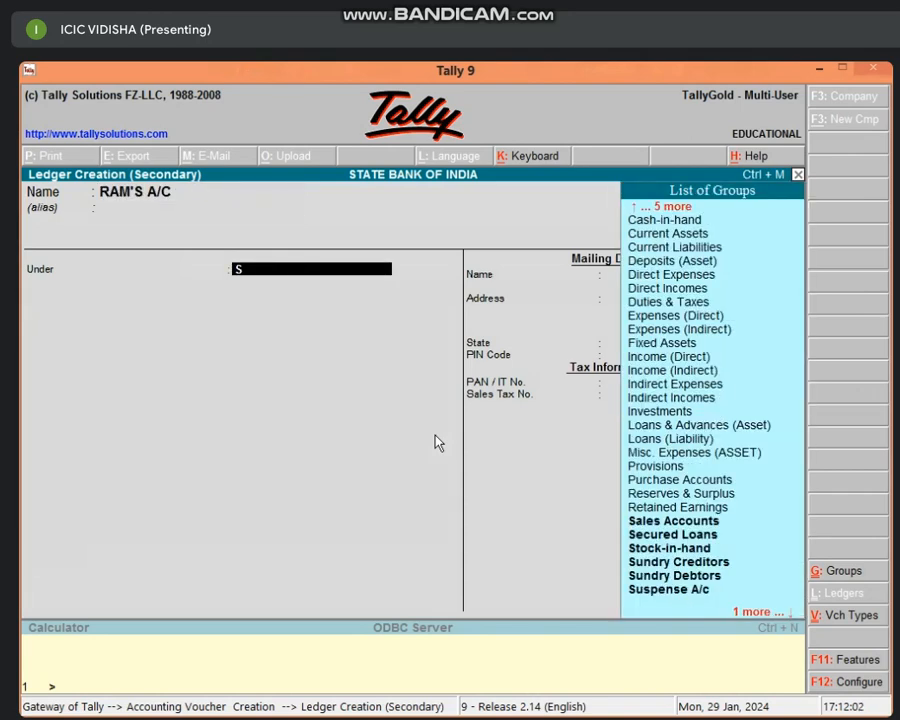
type("UND")
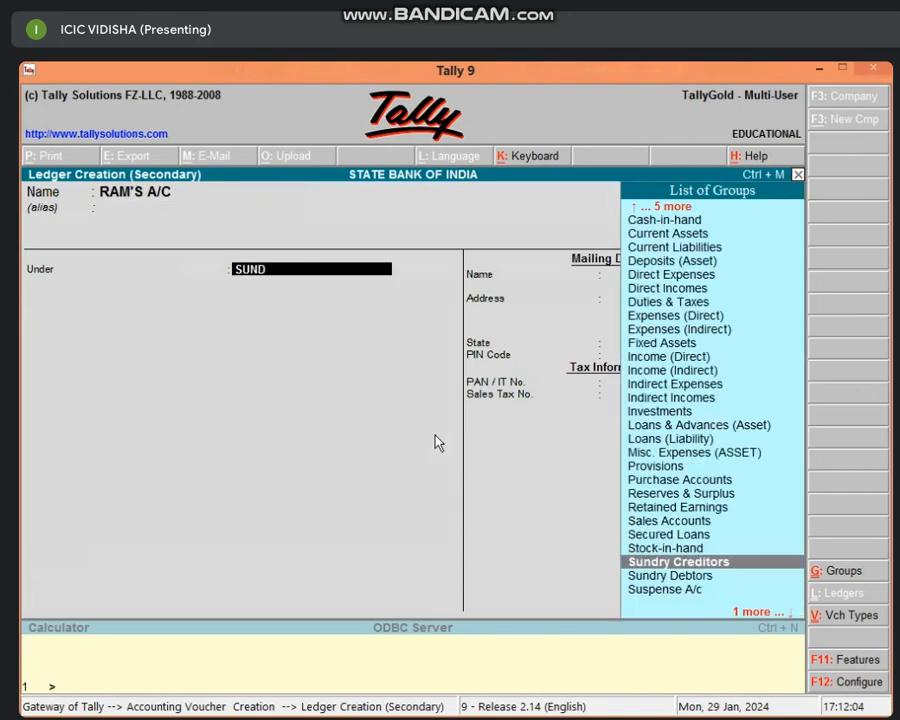
key("Return")
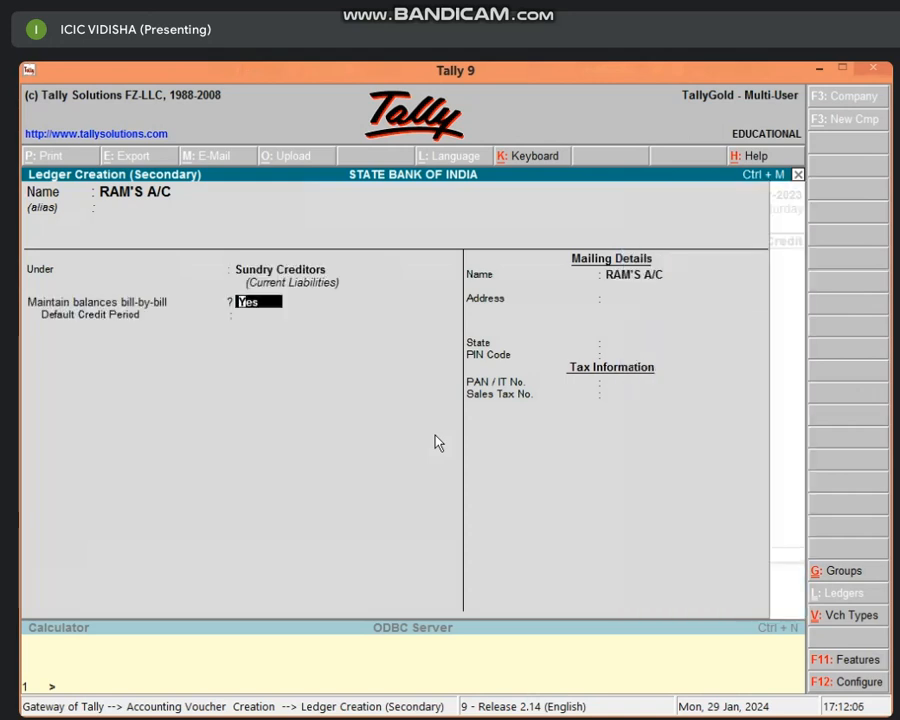
Keep bill-by-bill balances on for the creditor's ledger, set its default credit period to 25 days and save it with blank mailing details
key("Return")
type("25")
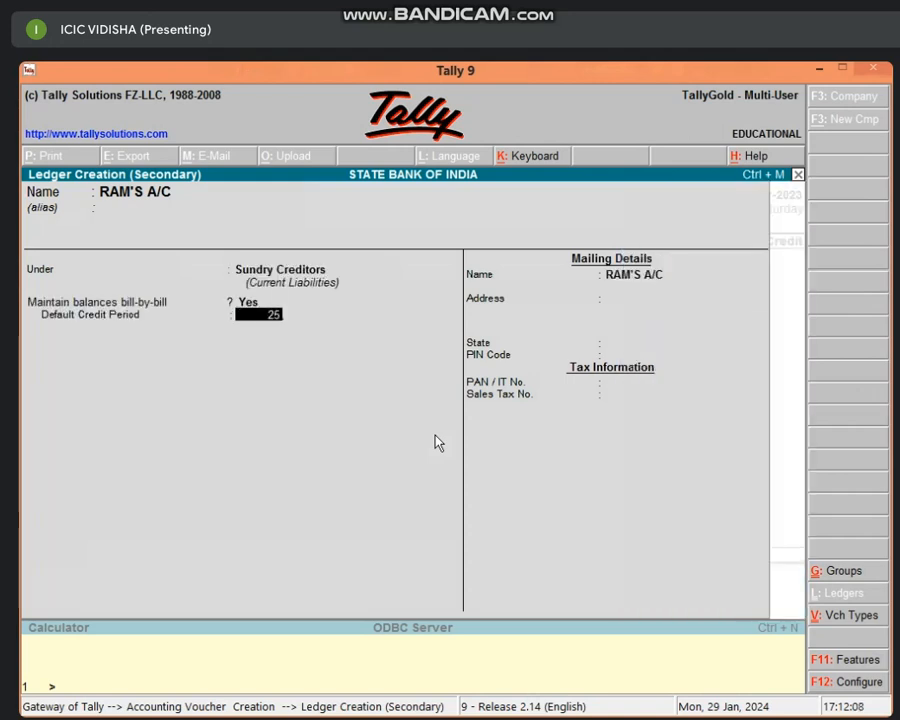
key("Return")
key("Return")
key("Return")
key("Return")
key("Return")
key("Return")
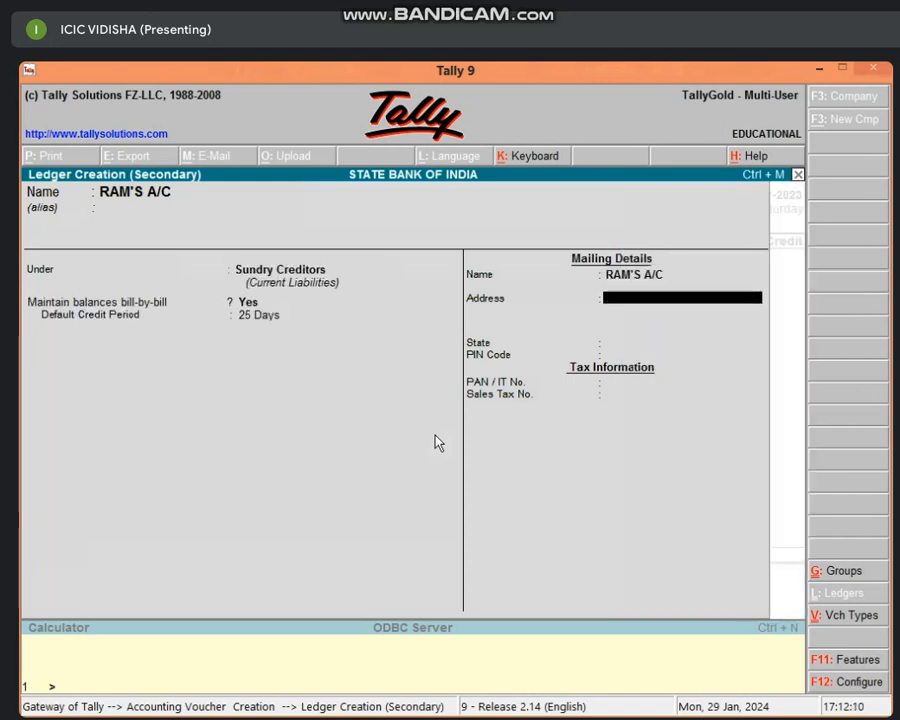
key("Return")
key("Return")
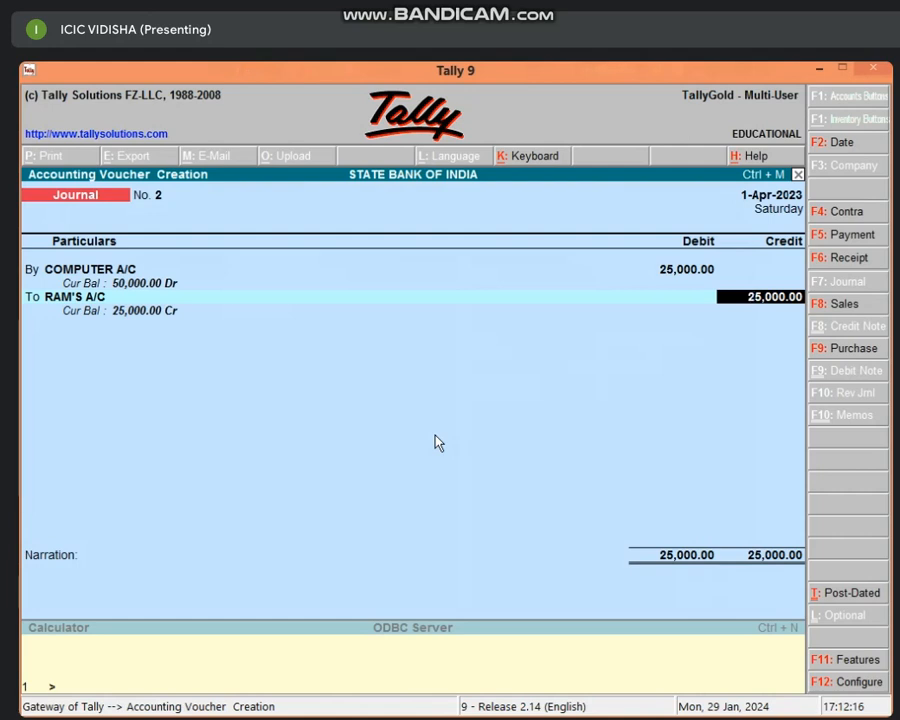
Allocate the creditor's 25,000 credit to New Ref 2 with 25 days' credit and save the journal voucher with an empty narration
key("Return")
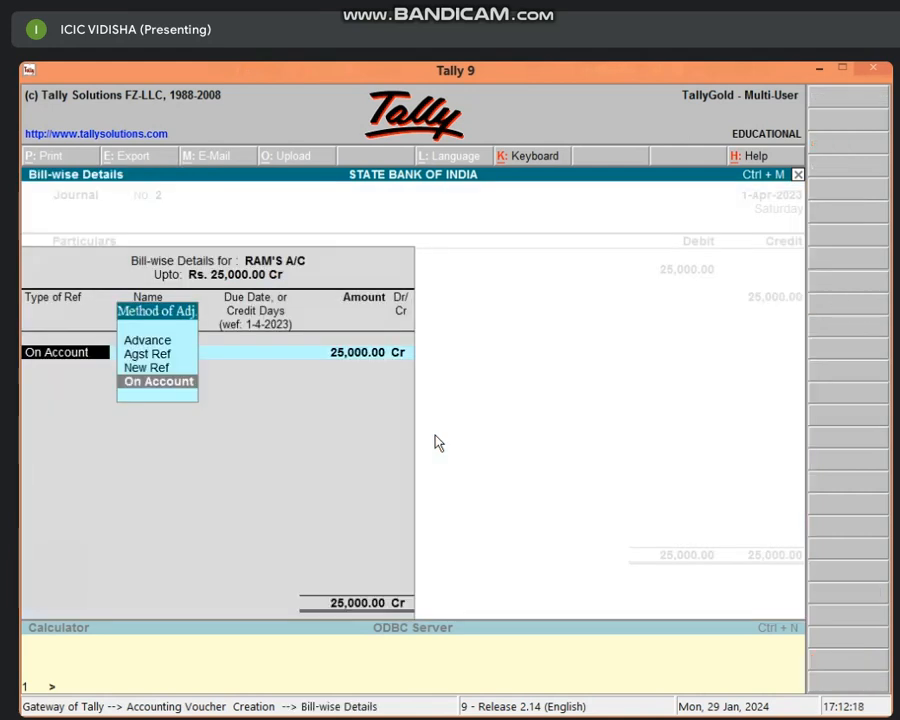
key("Up")
key("Return")
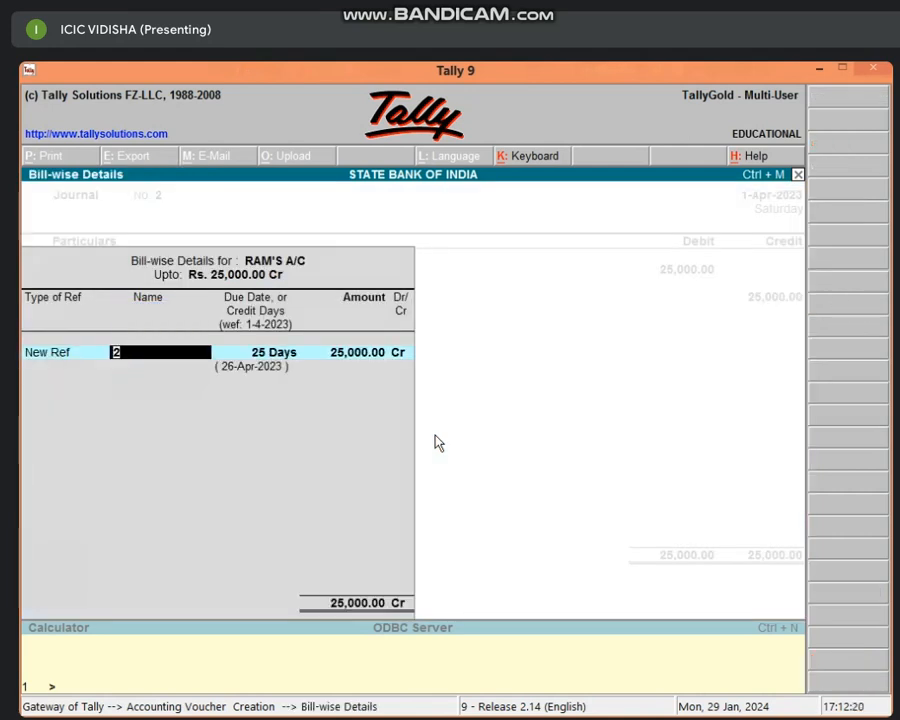
key("Return")
key("Return")
key("Return")
key("Return")
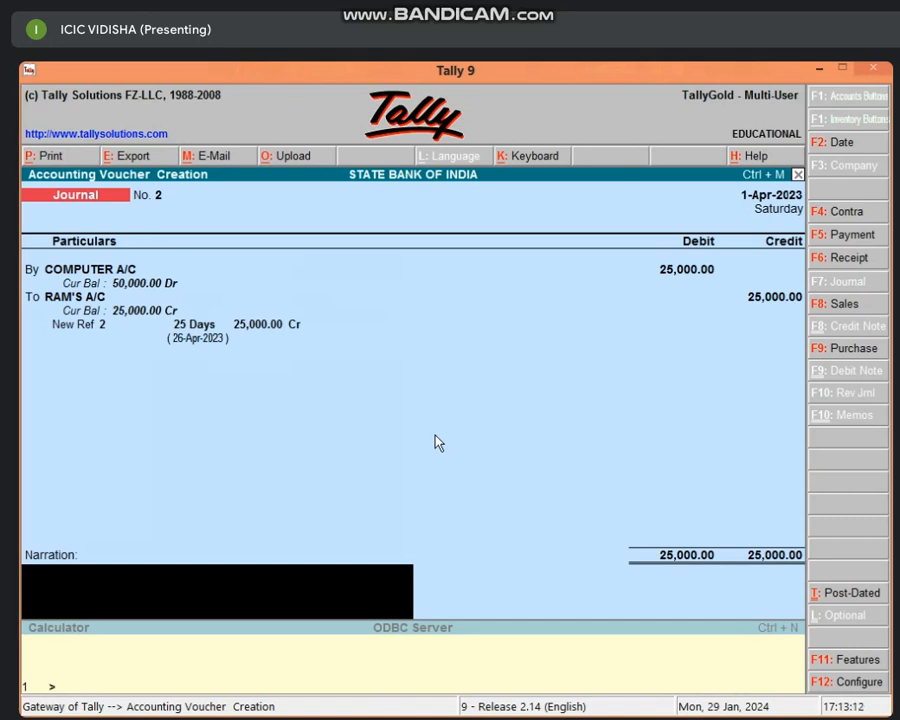
key("Return")
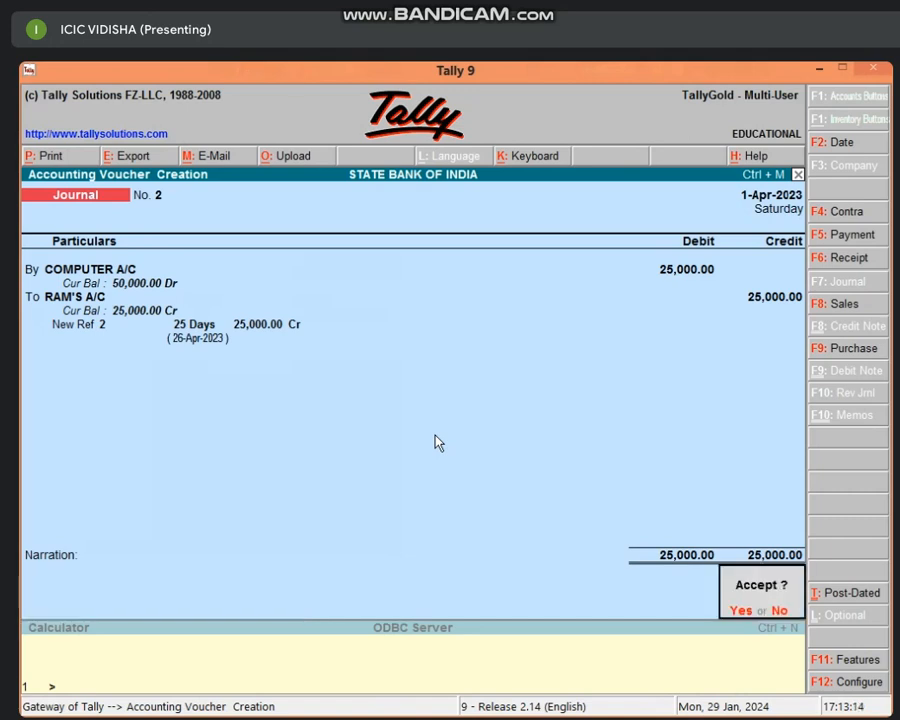
key("Return")
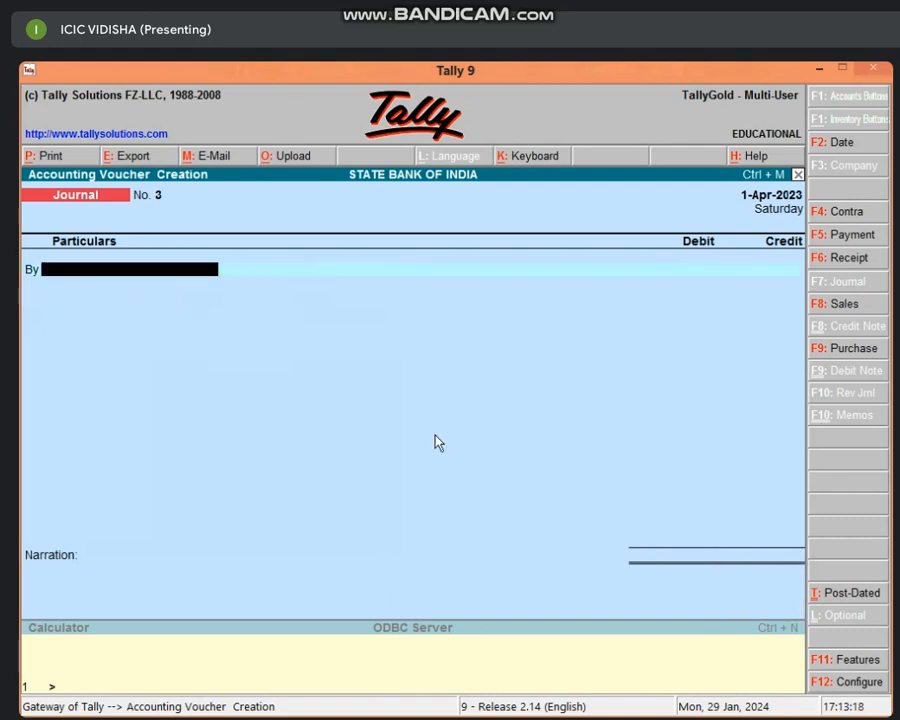
Leave voucher entry and examine the Fixed Assets group from the balance sheet, returning to the Gateway of Tally
key("Escape")
key("Return")
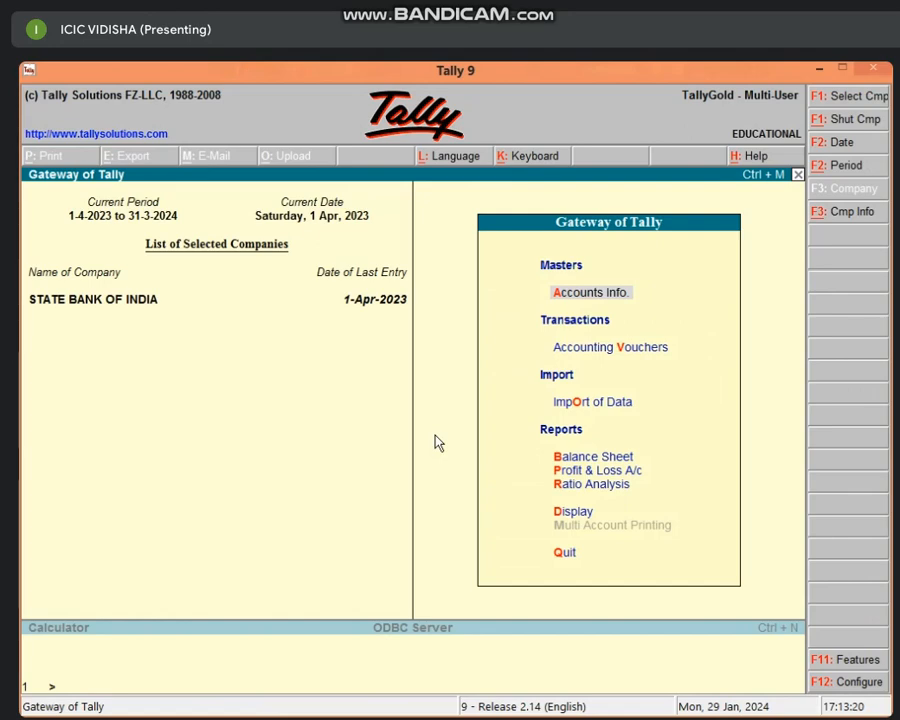
key("b")
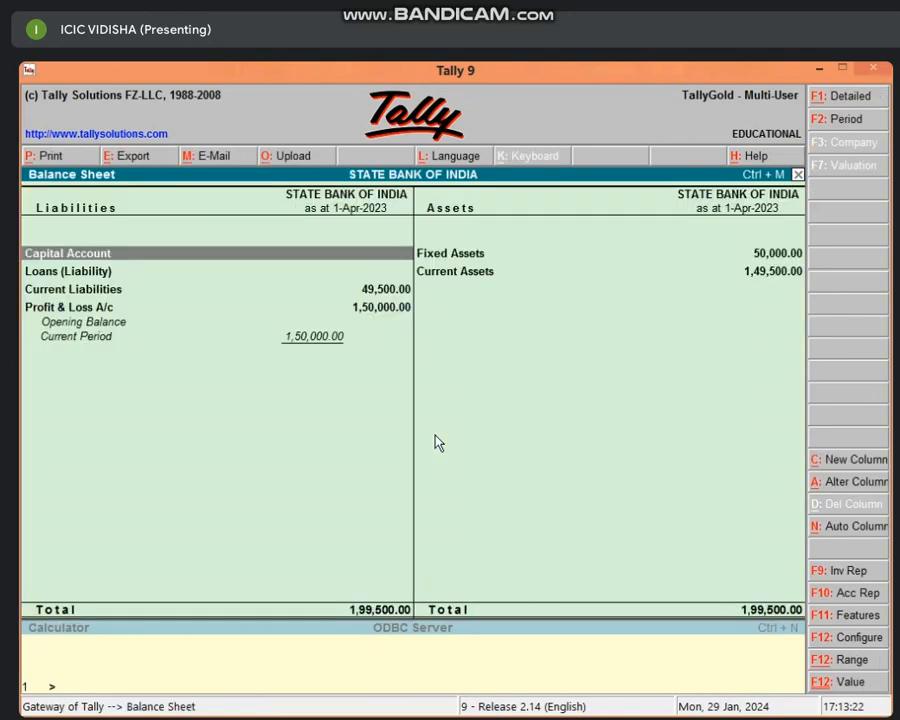
key("Right")
key("Return")
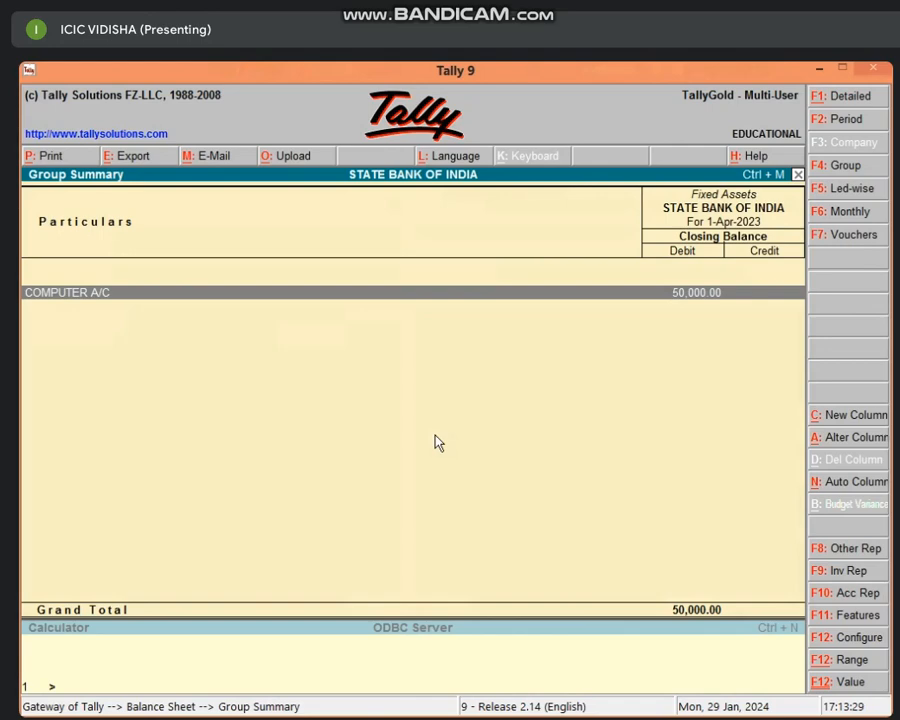
key("Escape")
key("Escape")
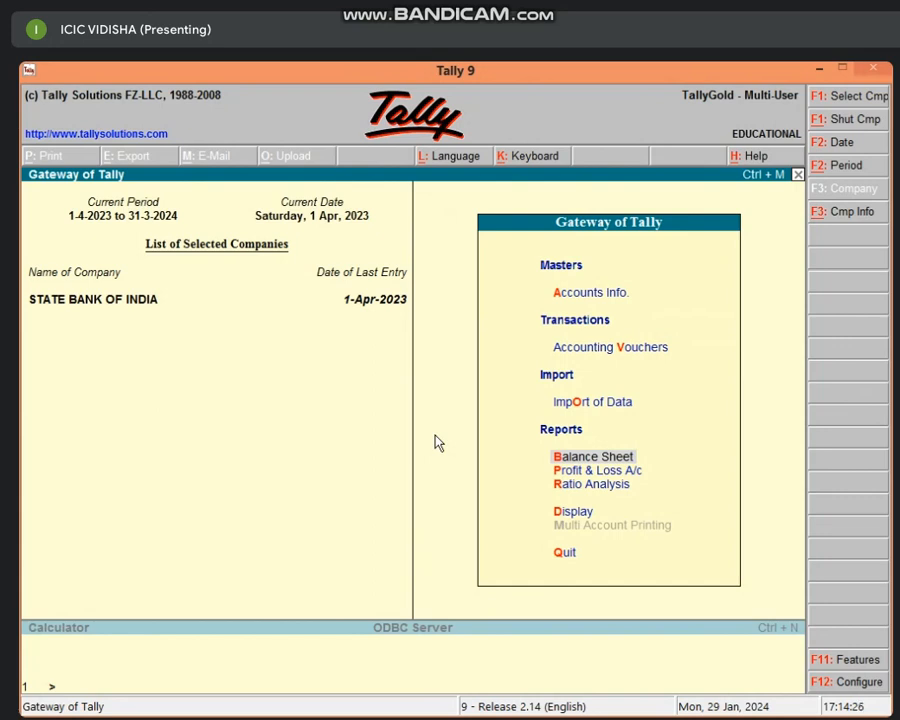
From the debit line of a new journal voucher, create the ledger DEP A/C under Indirect Expenses
key("v")
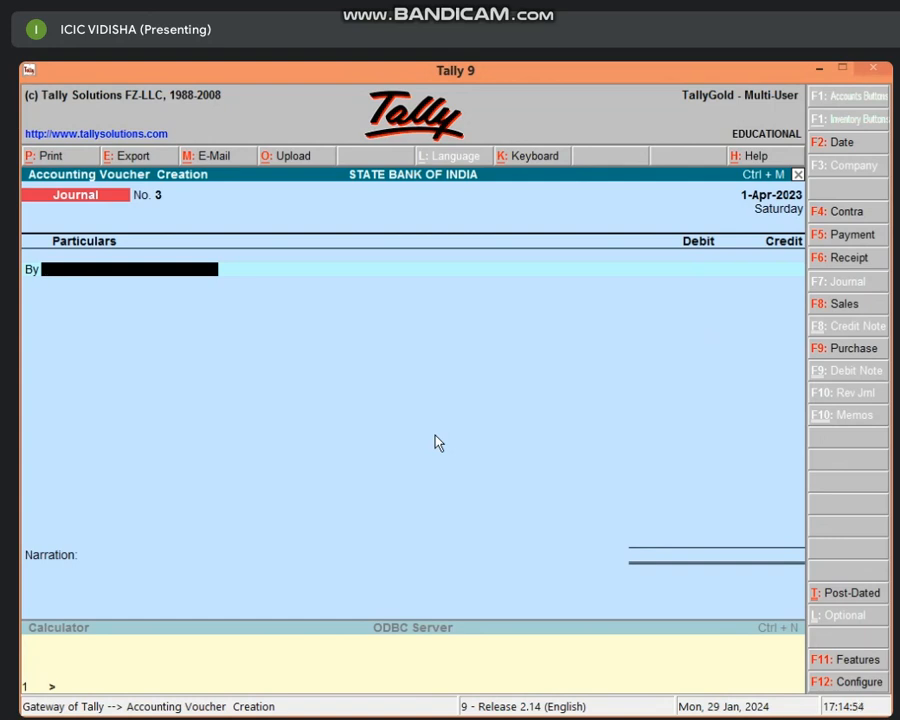
key("alt+c")
type("DEP")
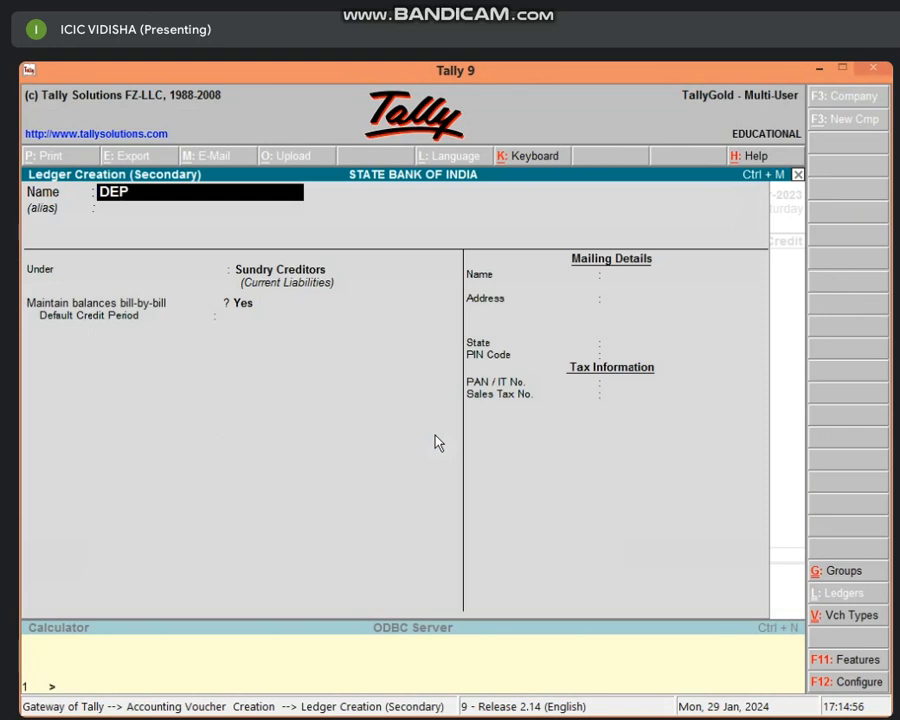
type(" A/C")
key("Return")
key("Return")
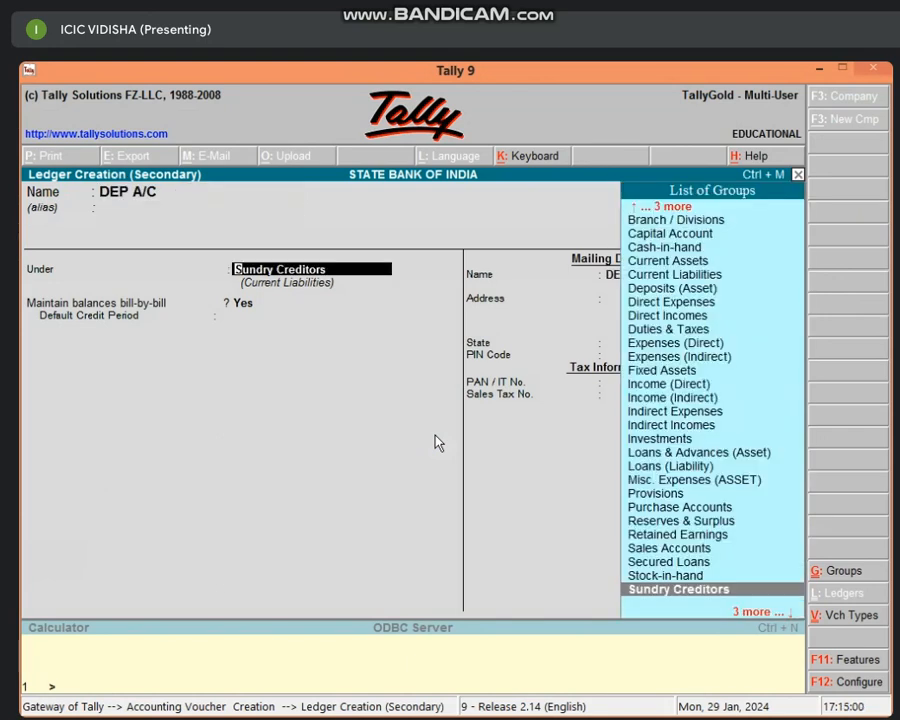
type("IND")
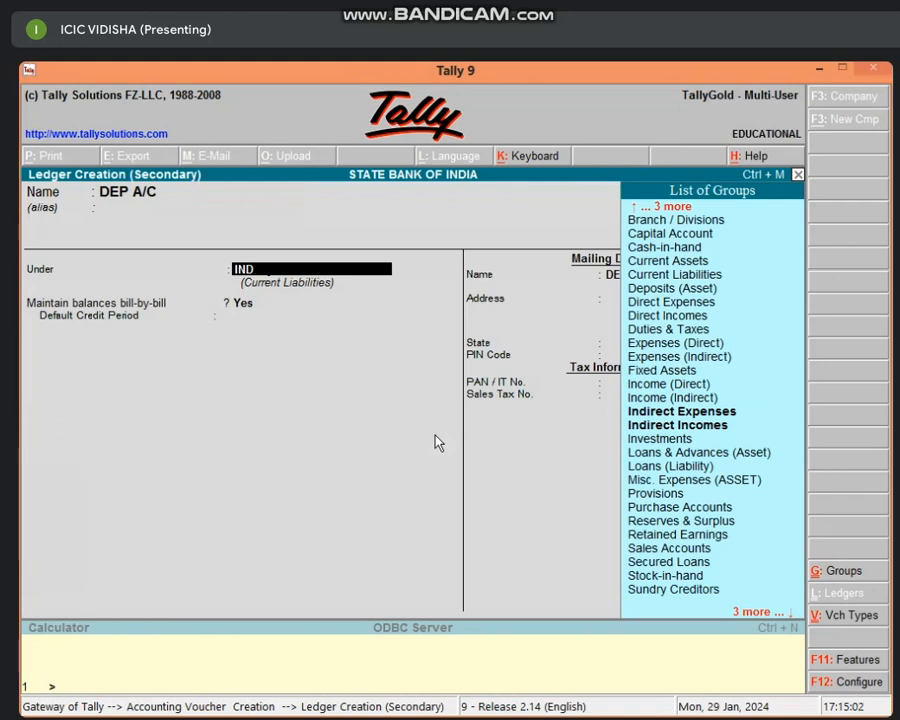
key("Down")
key("Return")
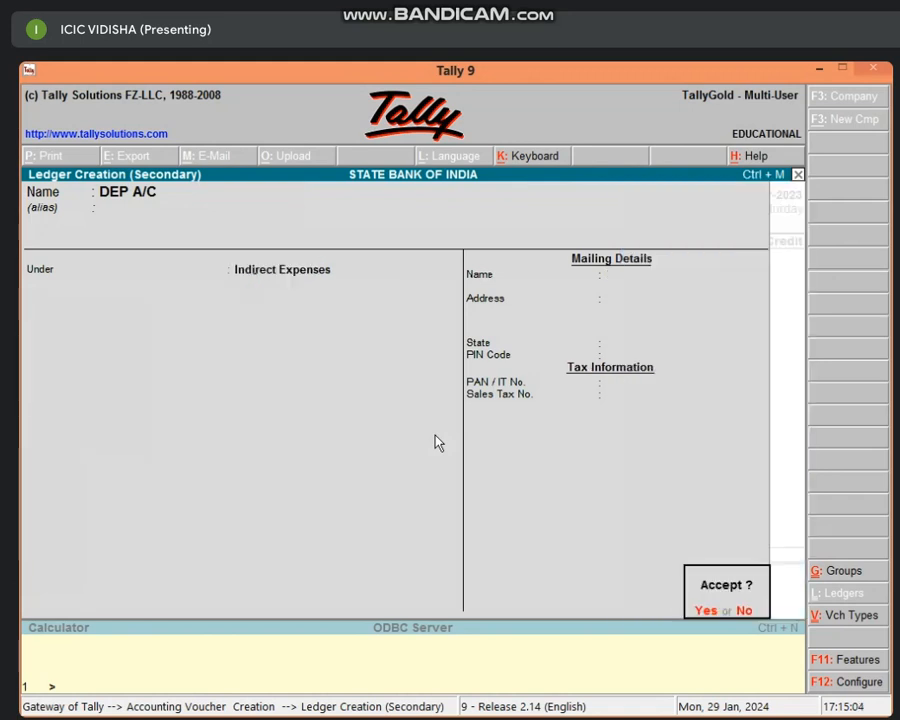
key("Return")
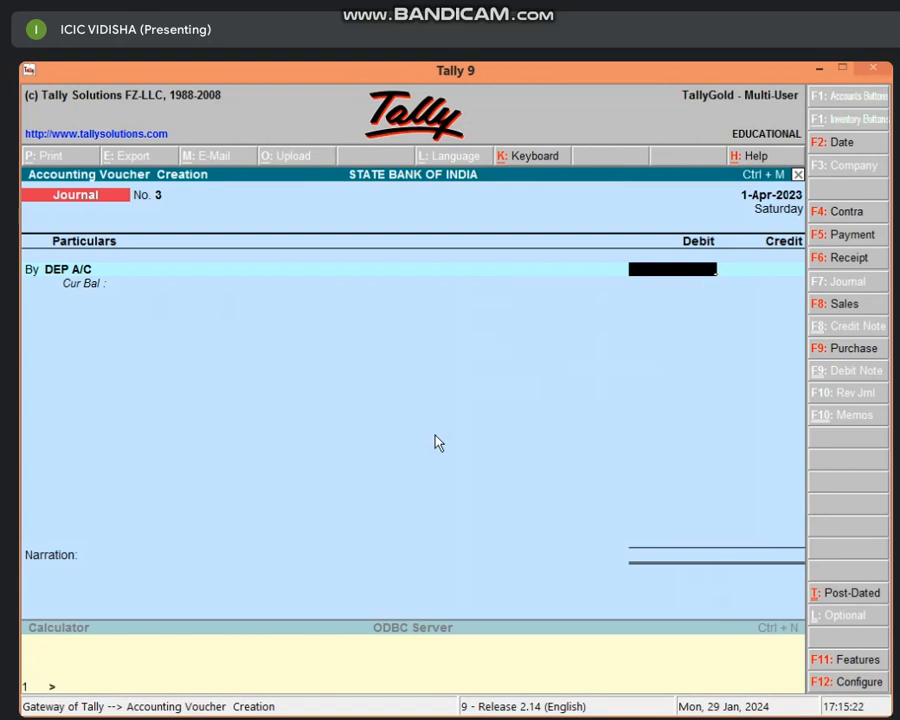
Debit DEP A/C with 5,000 in the journal voucher
type("500")
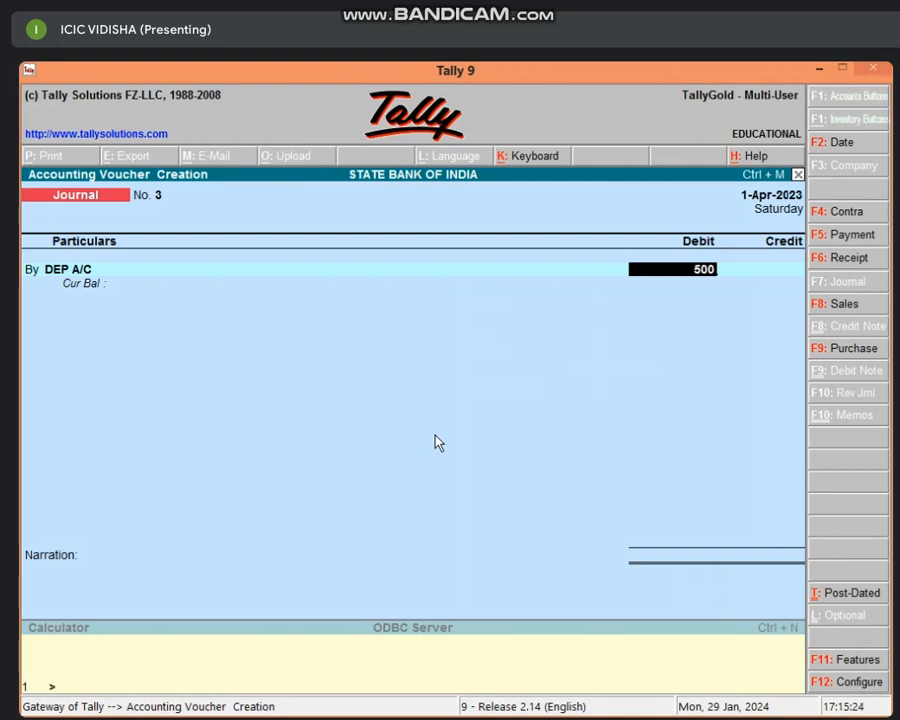
type("0")
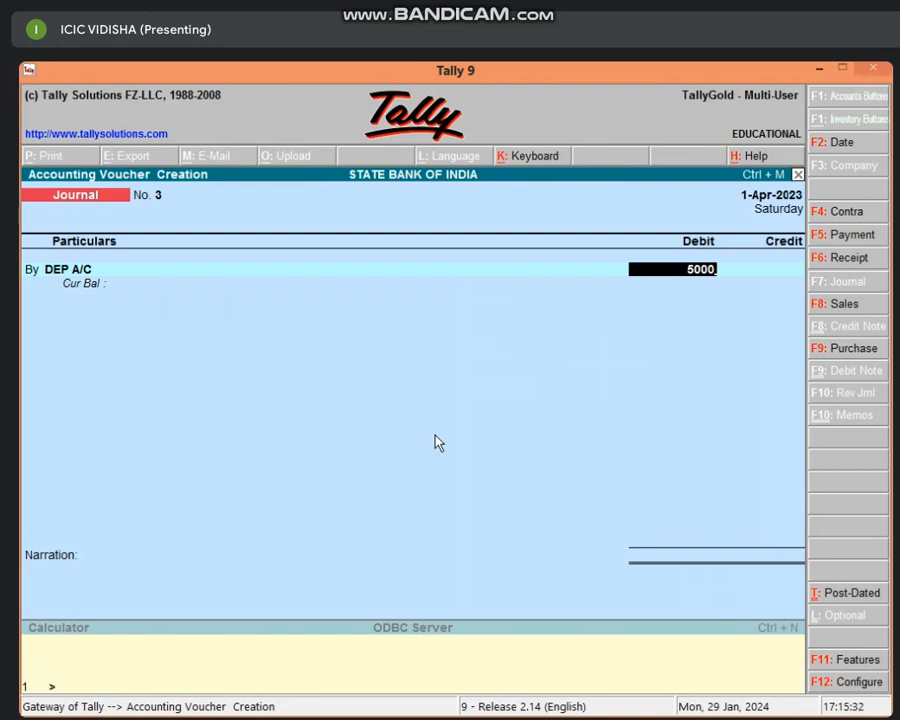
key("Return")
key("Return")
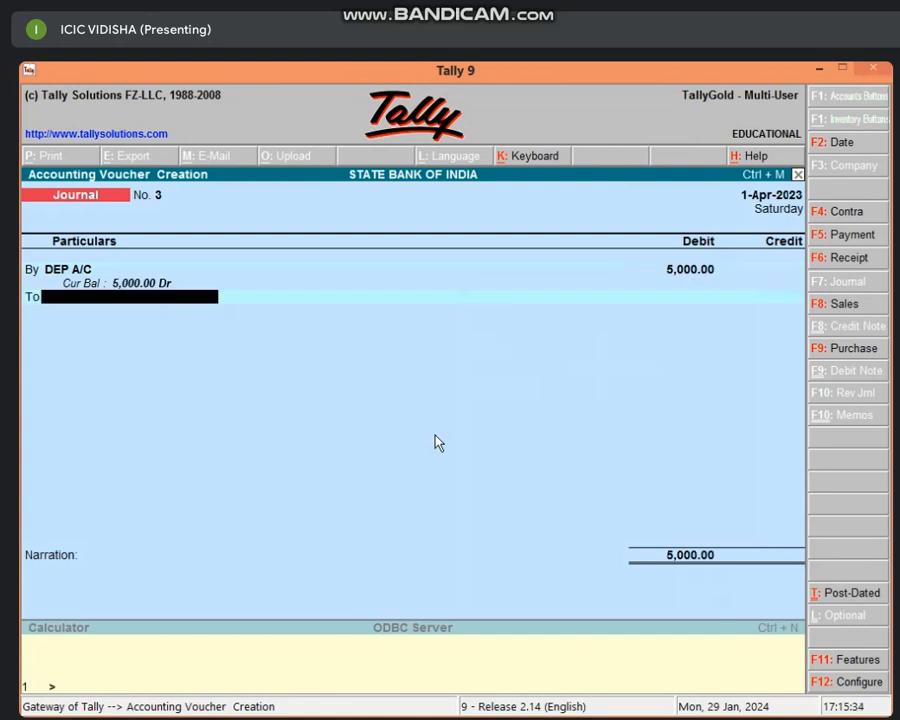
Credit COMPUTER A/C with 5,000 in the journal voucher and save it with an empty narration
type("CO")
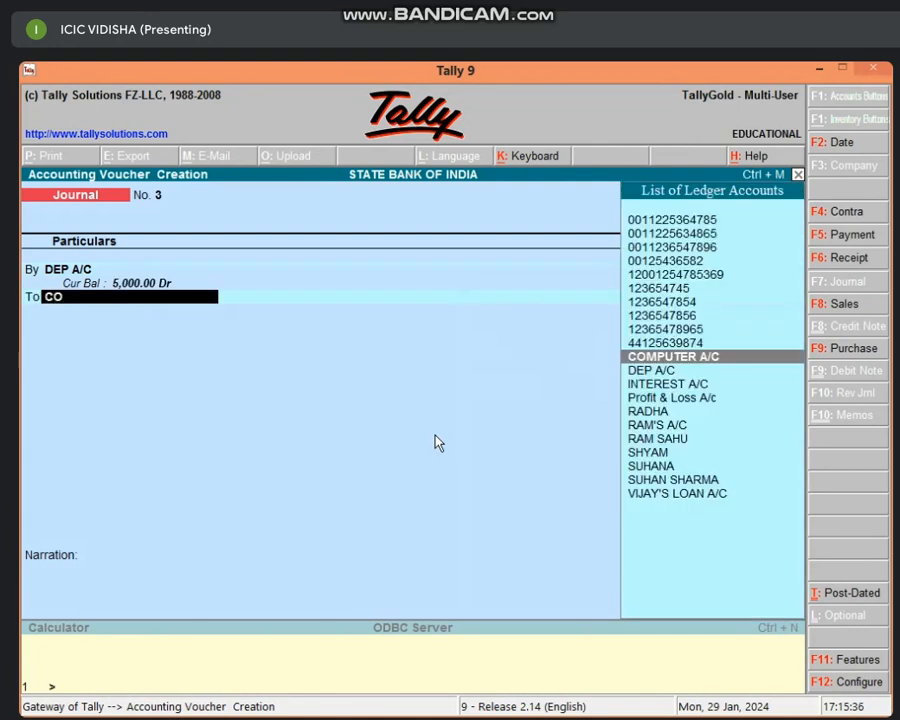
key("Return")
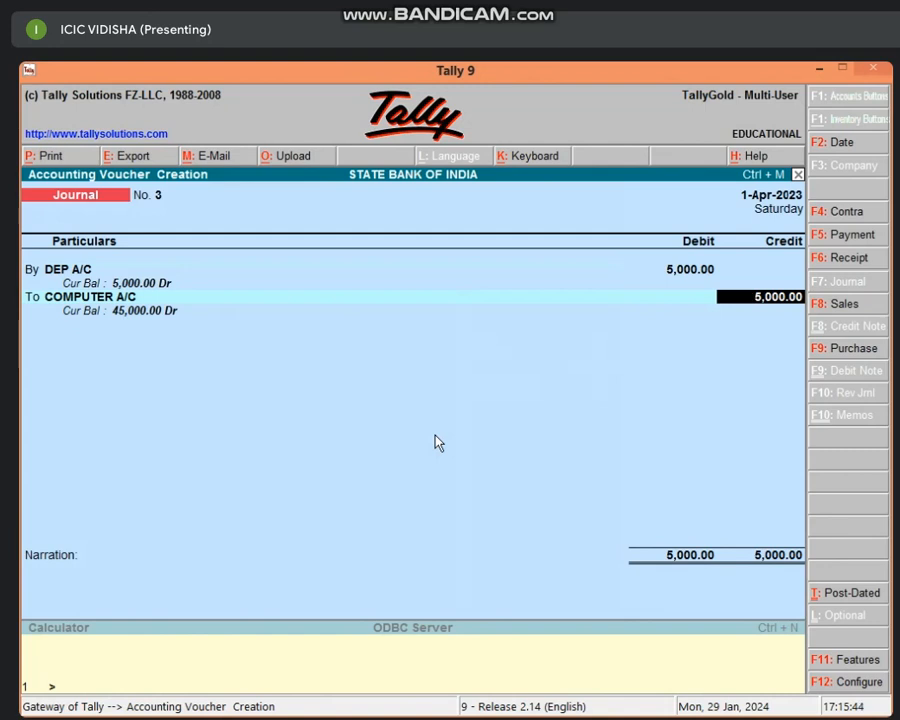
key("Return")
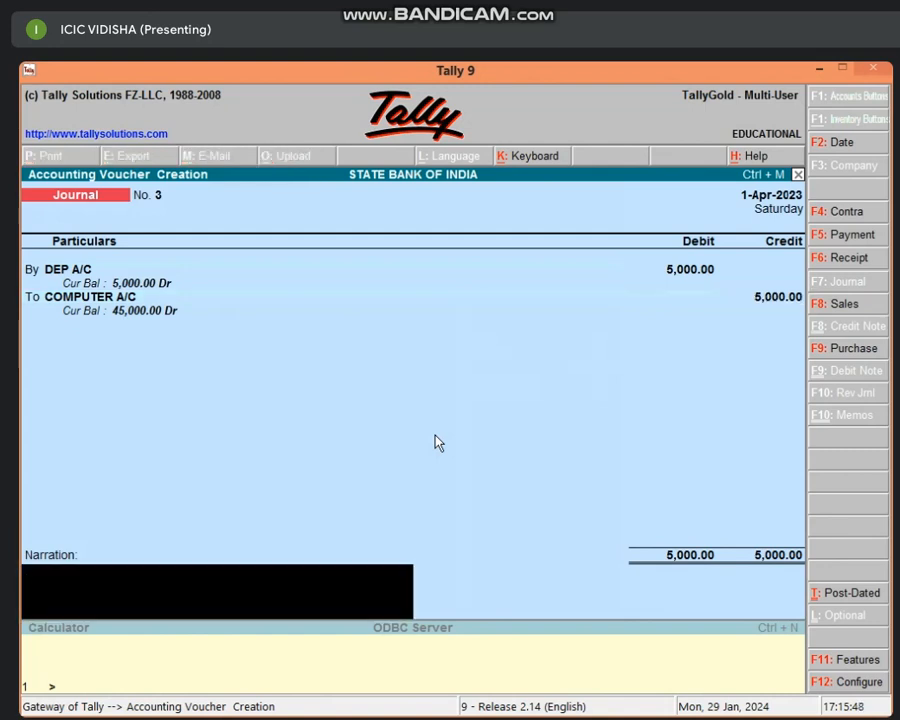
key("Return")
key("Return")
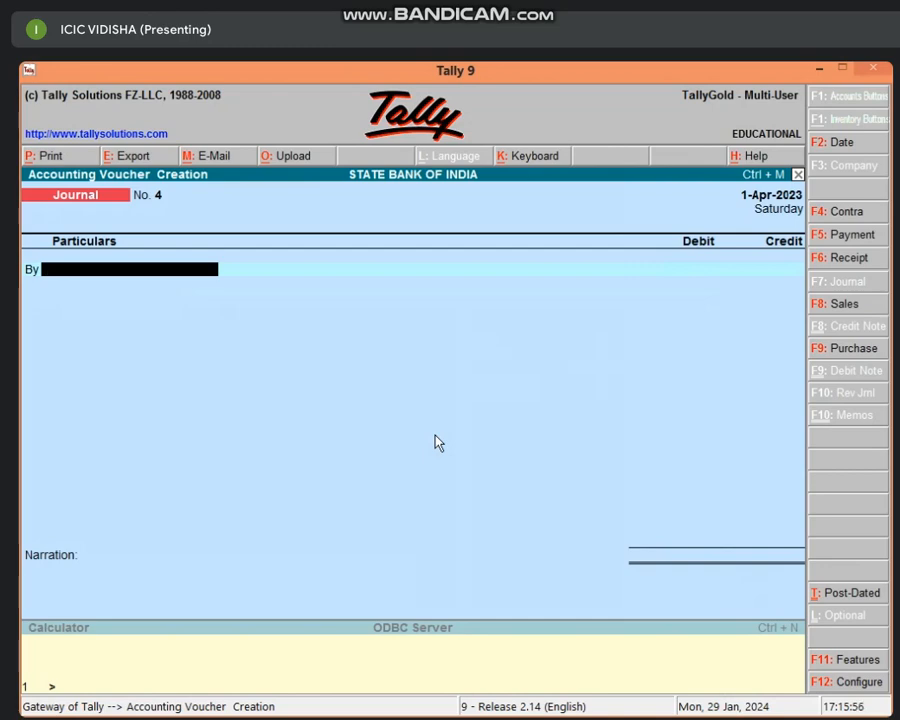
Leave voucher entry and check the Fixed Assets amount in the balance sheet, returning to the Gateway of Tally
key("Escape")
key("Return")
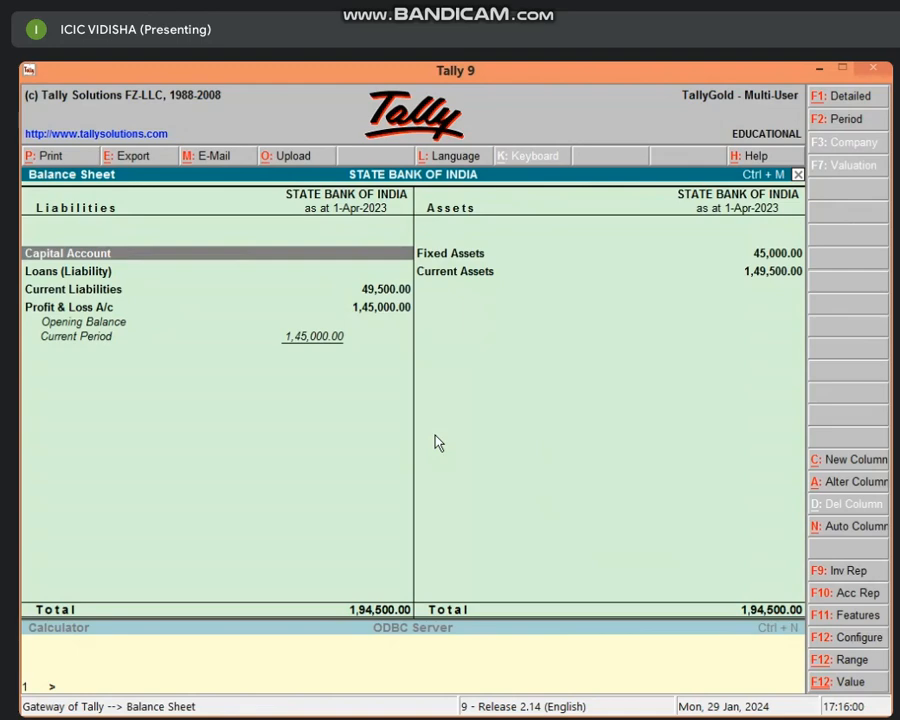
key("Right")
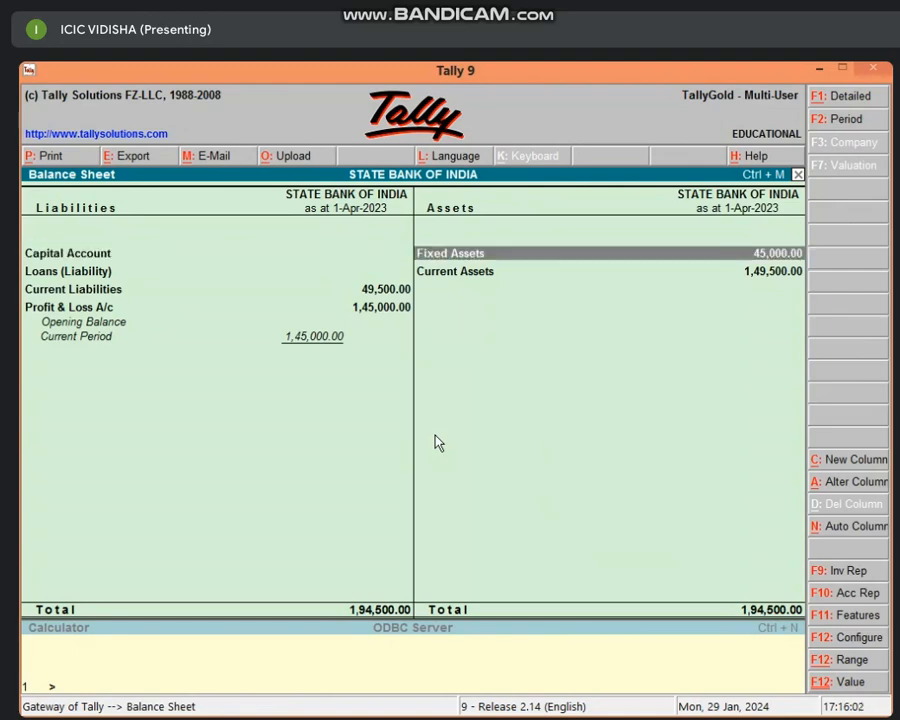
key("Escape")
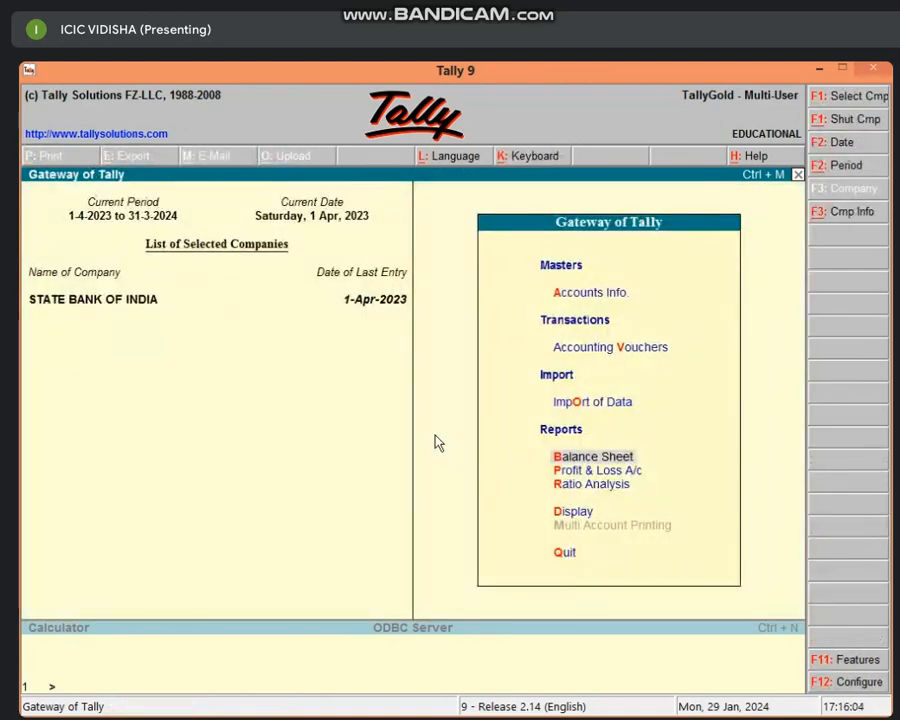
Start a receipt voucher and credit COMPUTER A/C with 25,000
key("v")
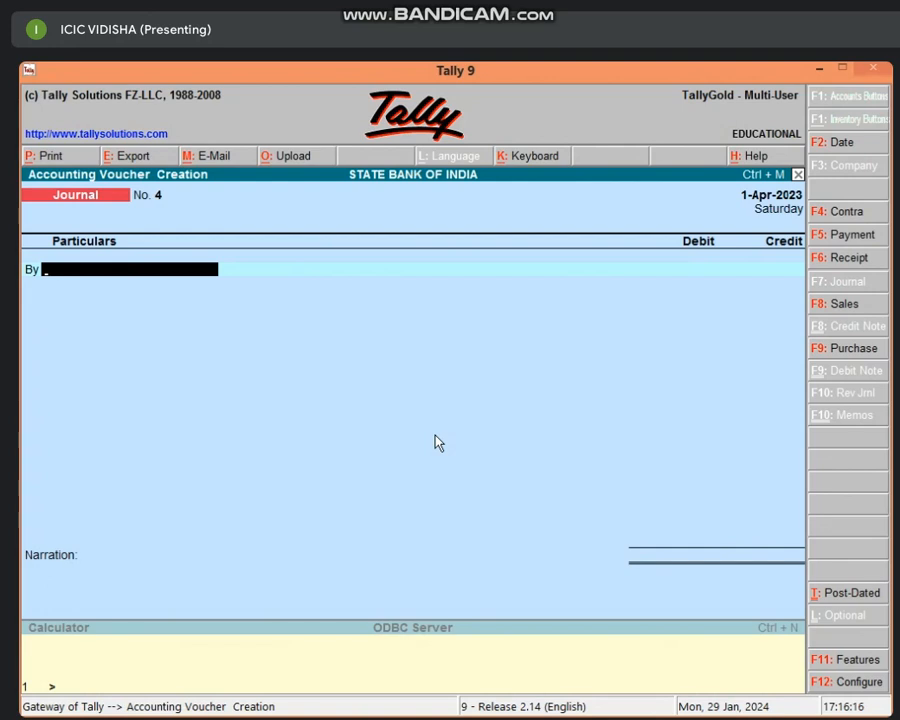
key("F6")
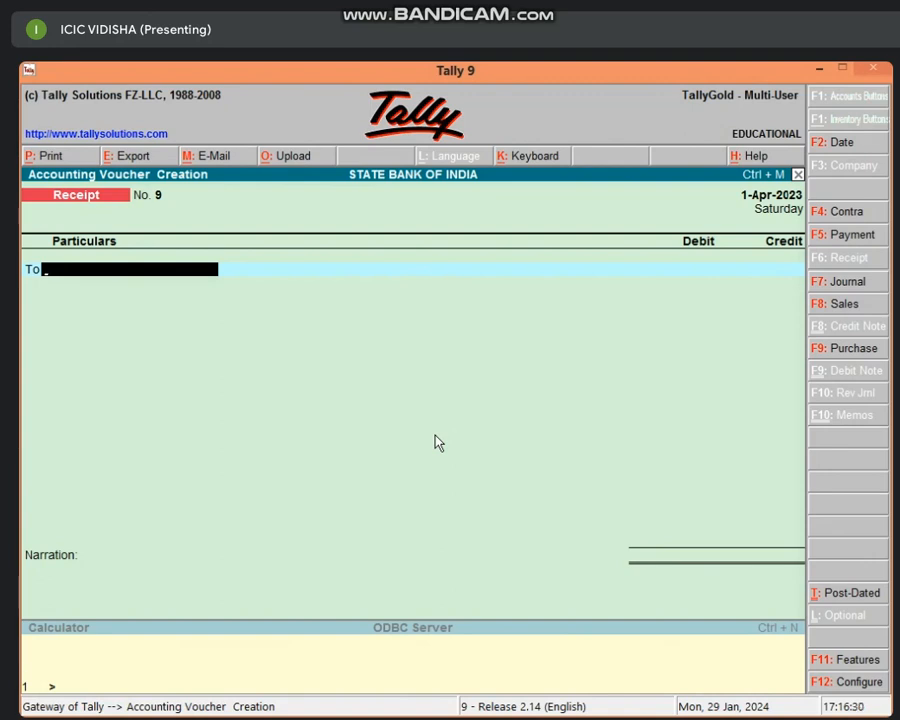
type("CO")
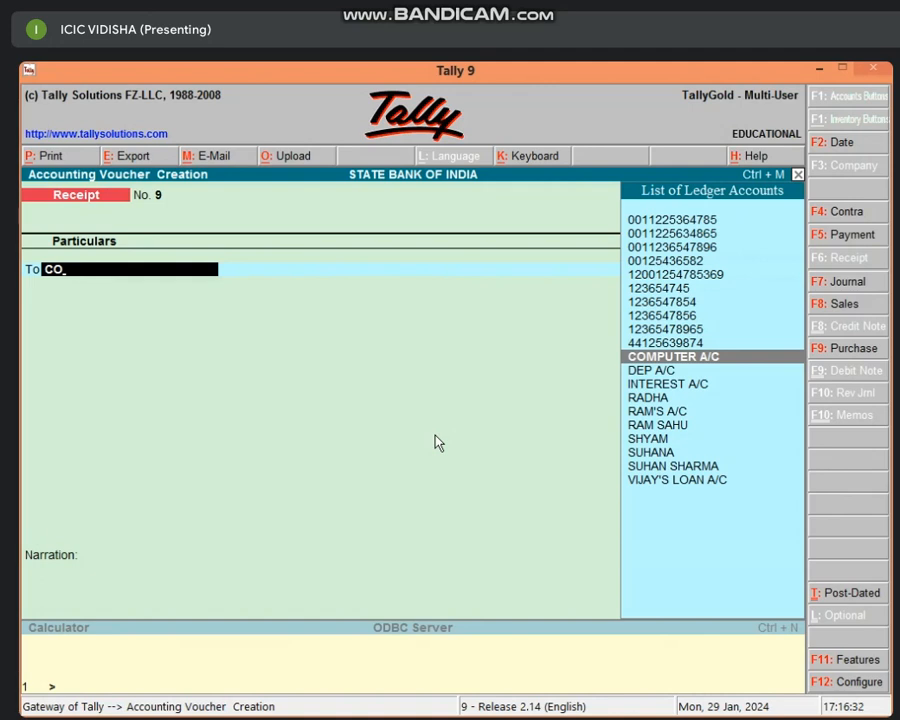
key("Return")
type("25000")
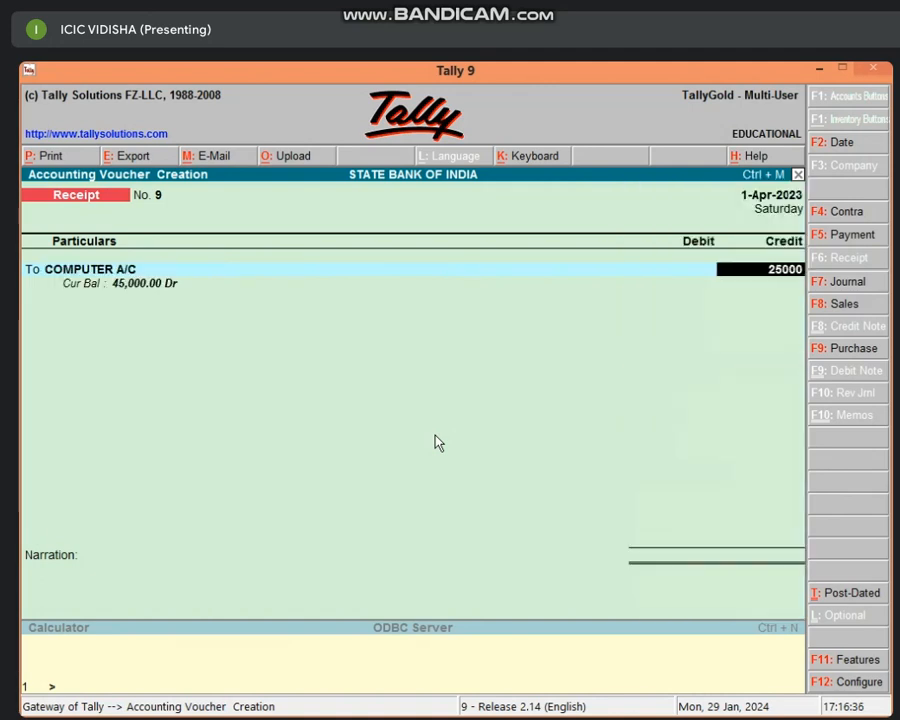
key("Return")
key("Return")
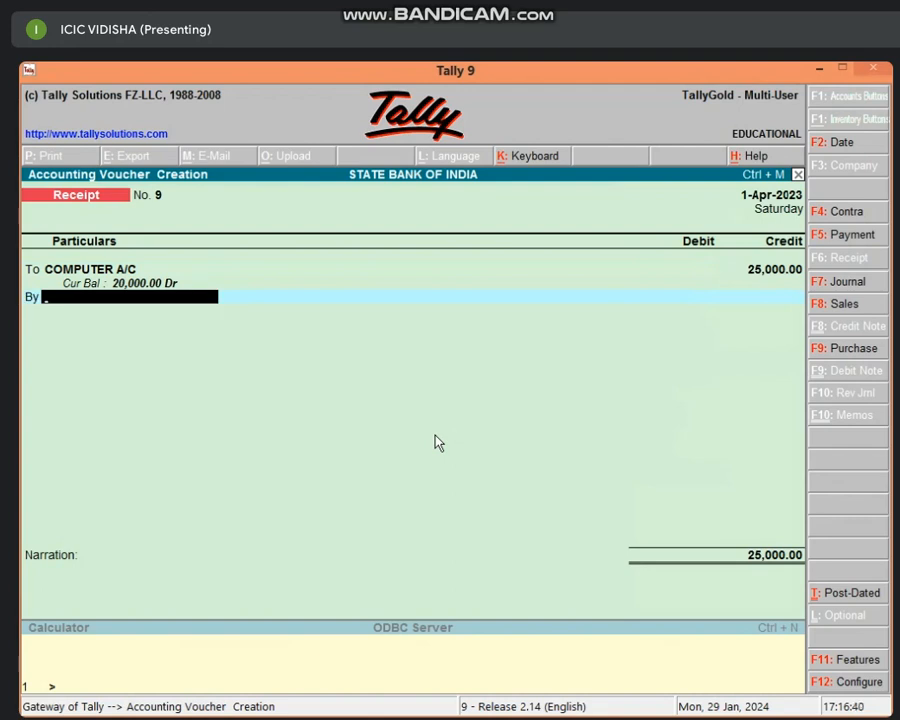
Debit Cash with 25,000 in the receipt voucher and save it with an empty narration
type("CAS")
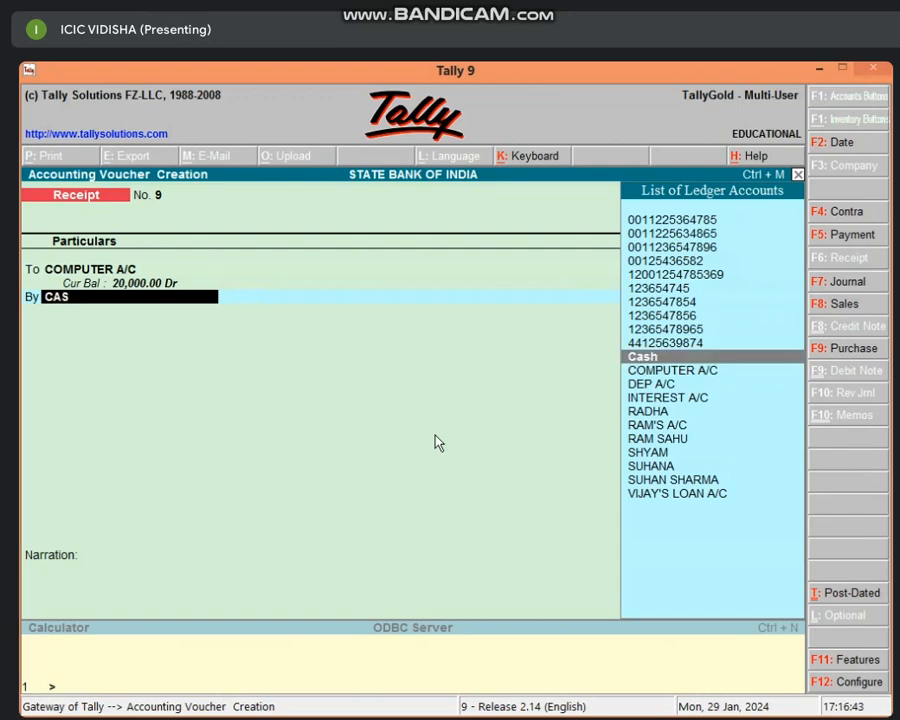
key("Return")
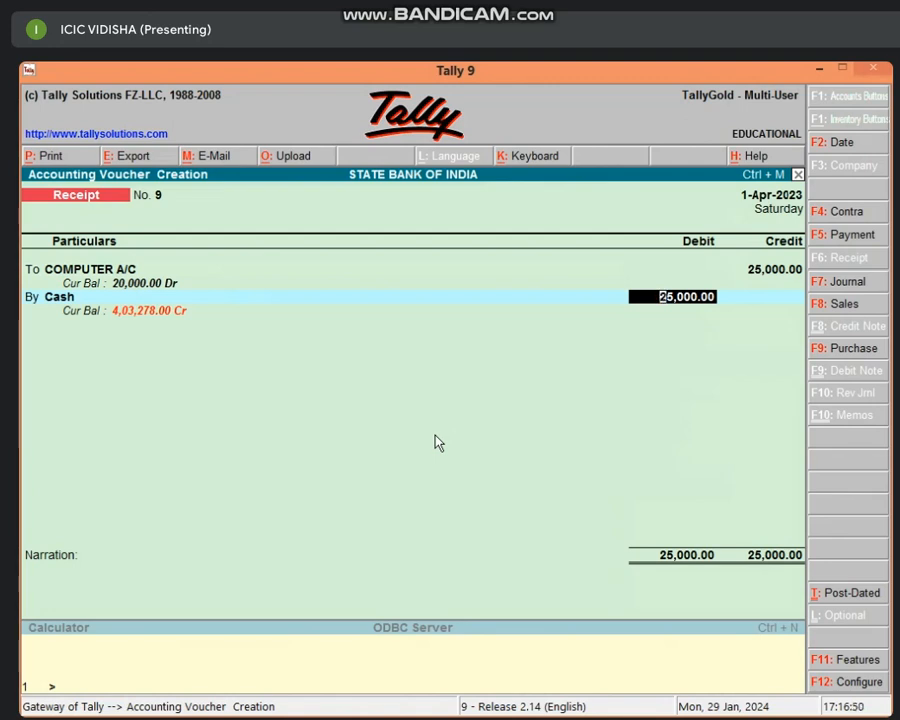
key("Return")
key("Return")
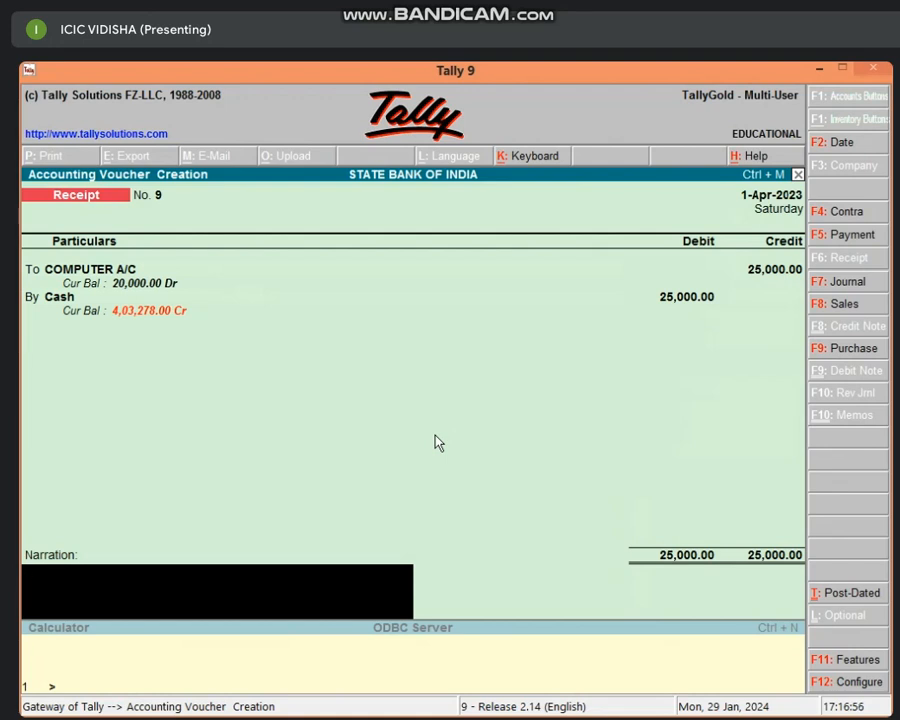
key("Return")
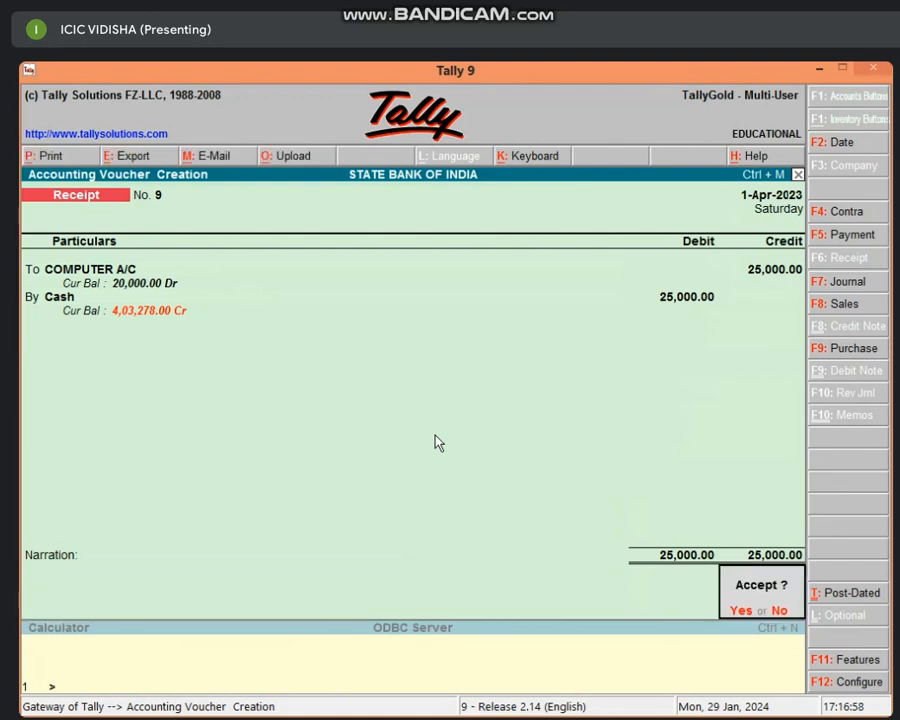
key("y")
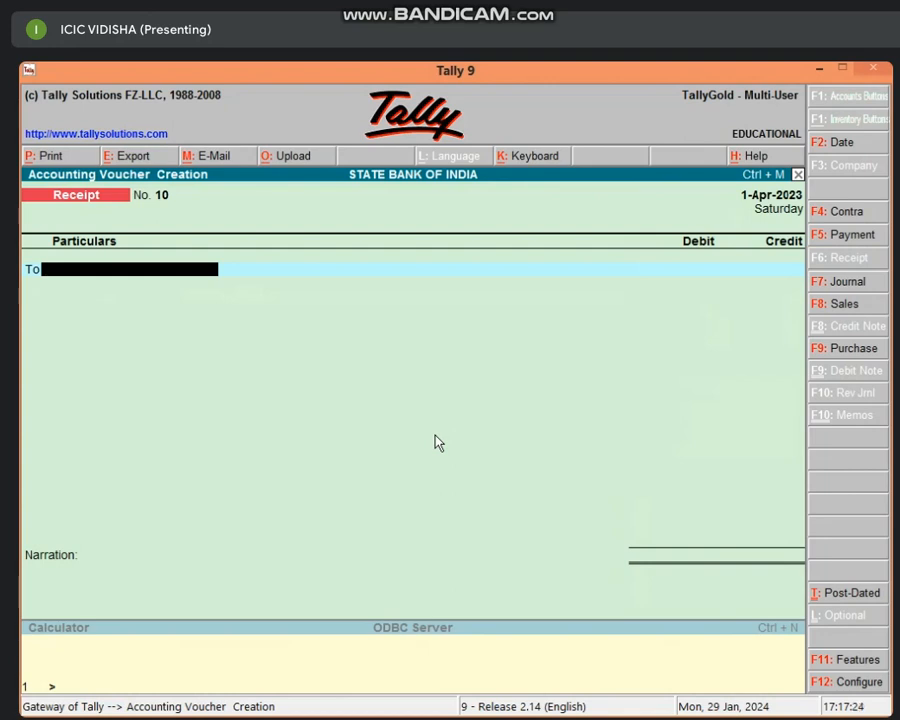
Start a journal voucher and, from its debit line, create a ledger named after the customer under Sundry Debtors
key("F7")
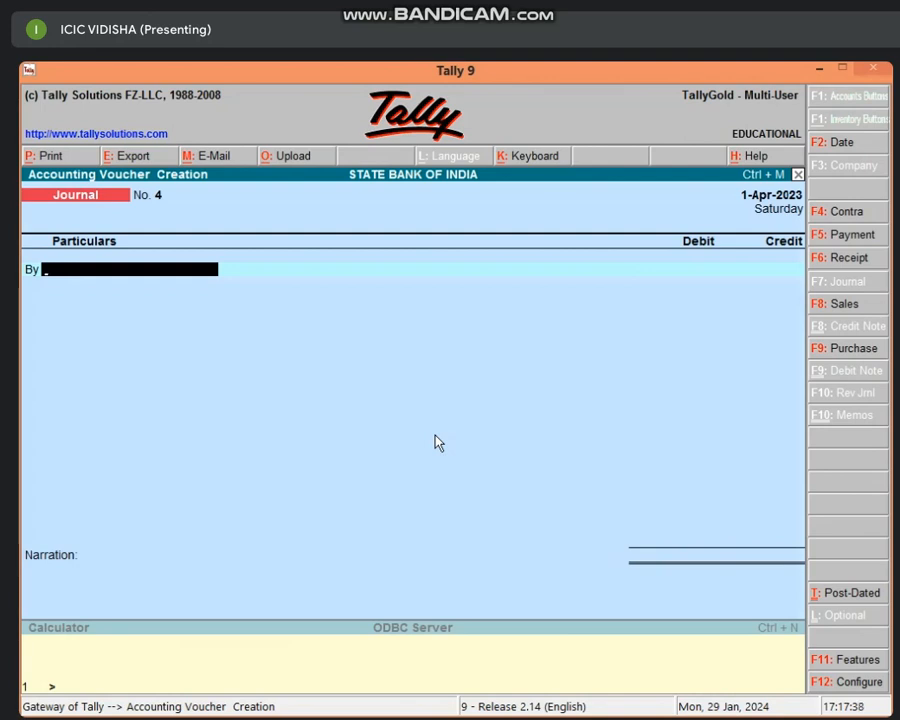
key("alt+c")
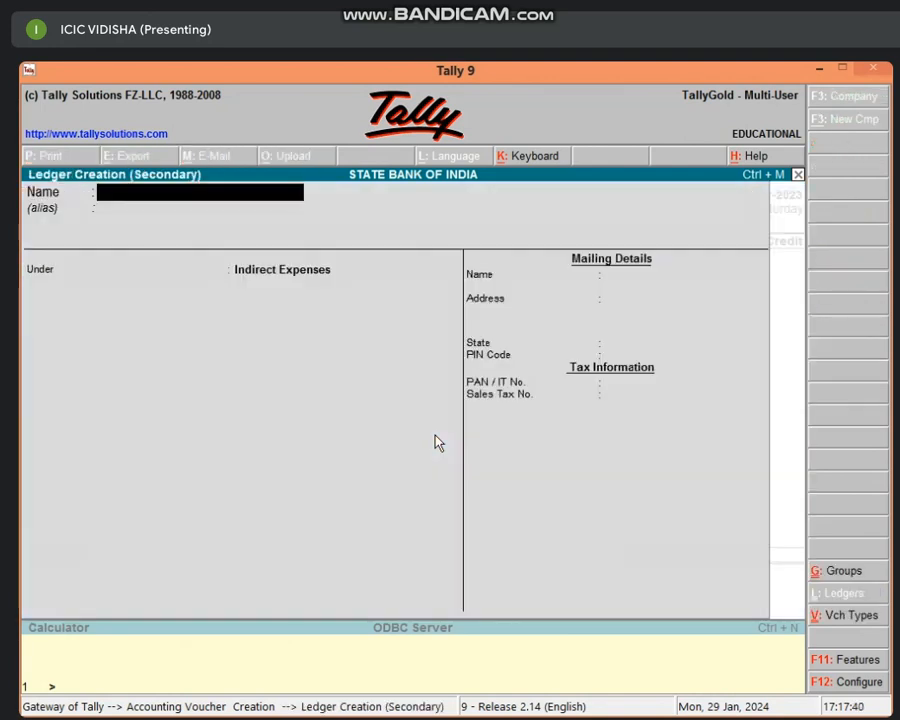
type("SHYAM'S A/C")
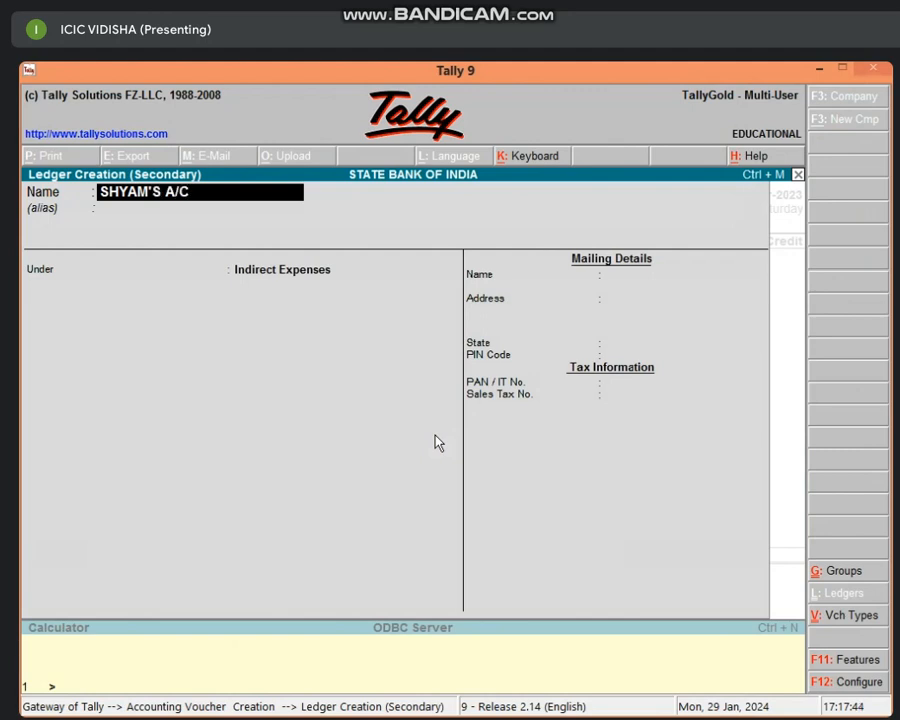
key("Return")
key("Return")
type("SUND")
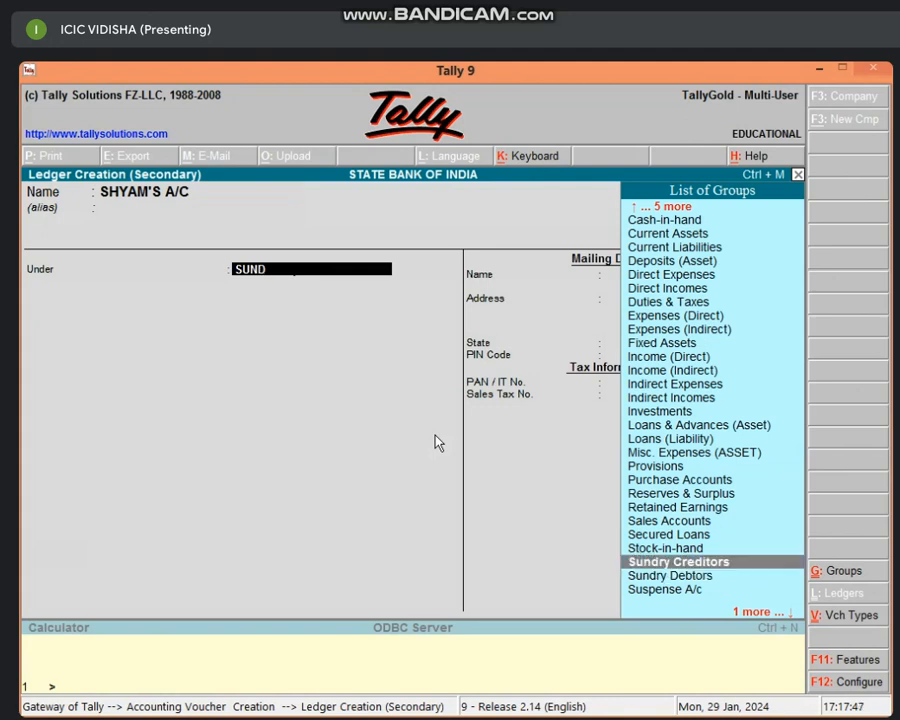
key("Down")
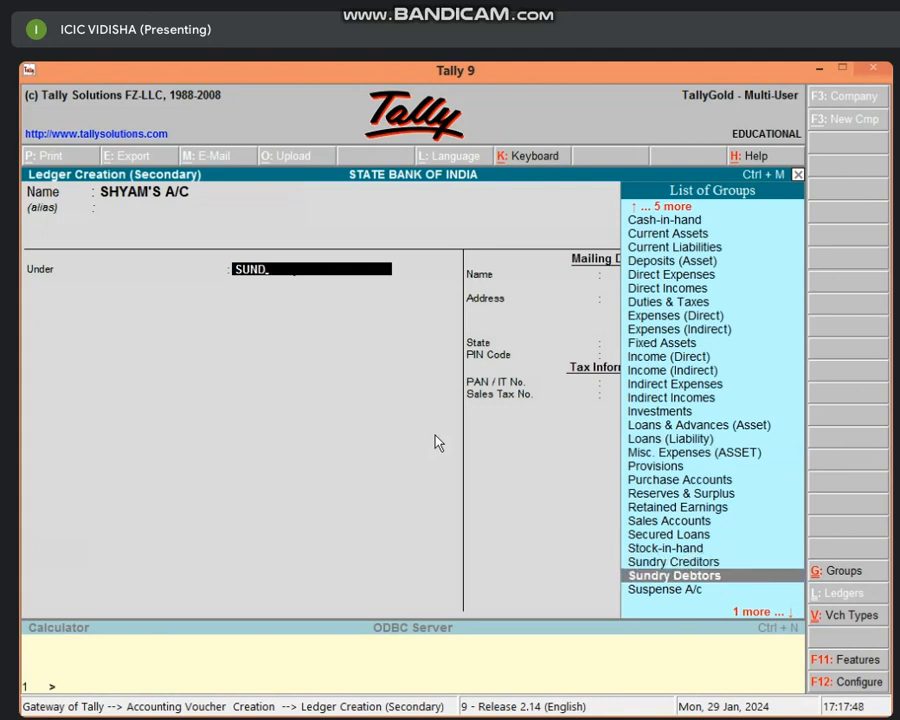
key("Return")
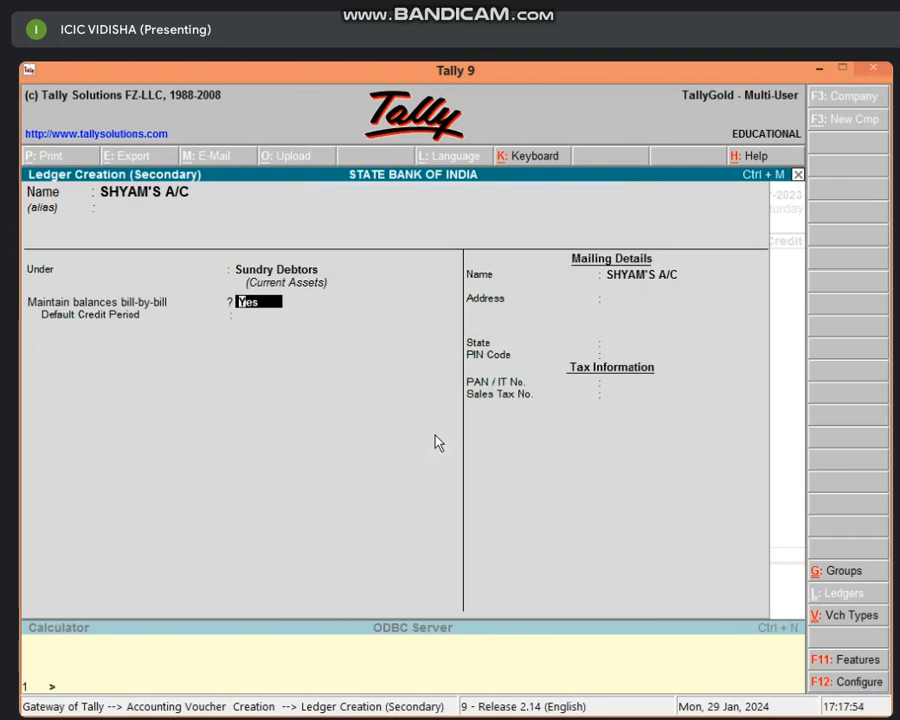
Keep bill-by-bill balances enabled, leave the credit period, address and tax details blank, and save the customer's ledger
key("Return")
key("Return")
key("Return")
key("Return")
key("Return")
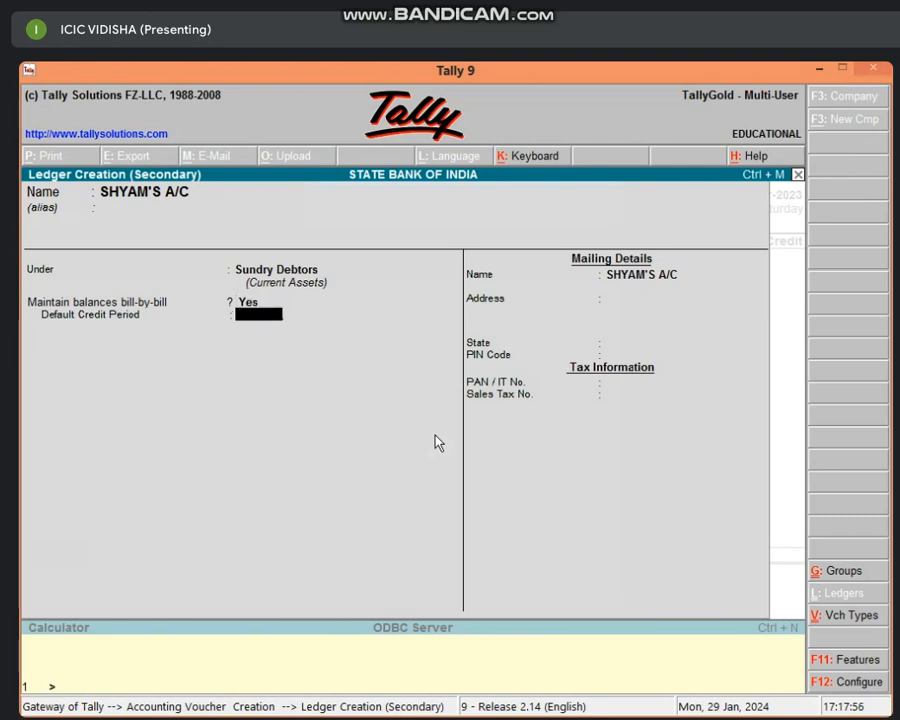
key("Return")
key("Return")
key("Return")
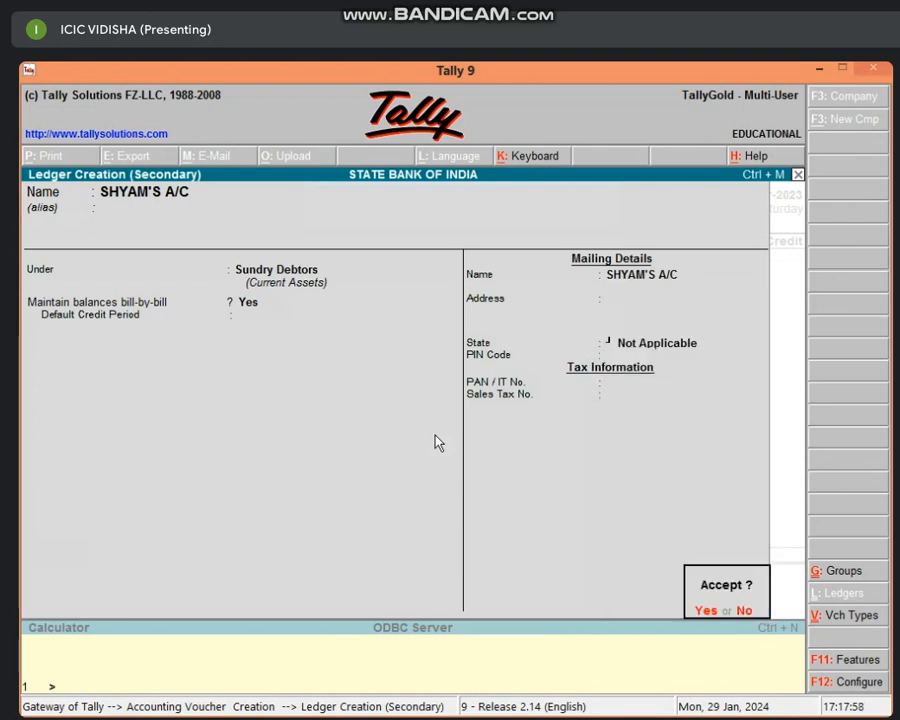
key("Return")
Debit the customer's ledger with 20,000 and allocate the full amount to New Ref 4 in the bill-wise details
type("20000")
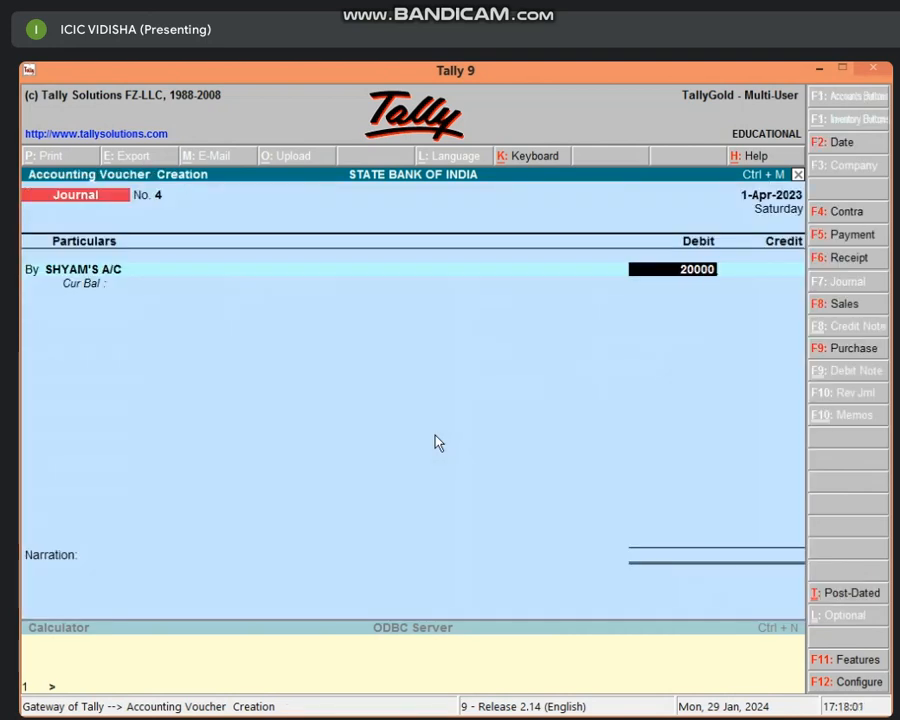
key("Return")
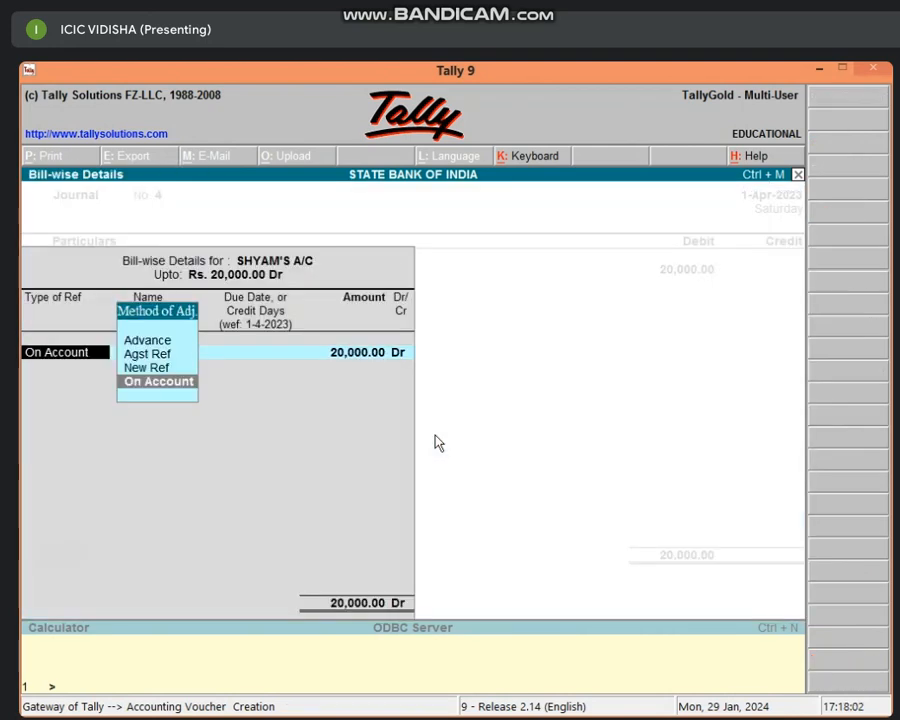
key("Up")
key("Return")
type("4")
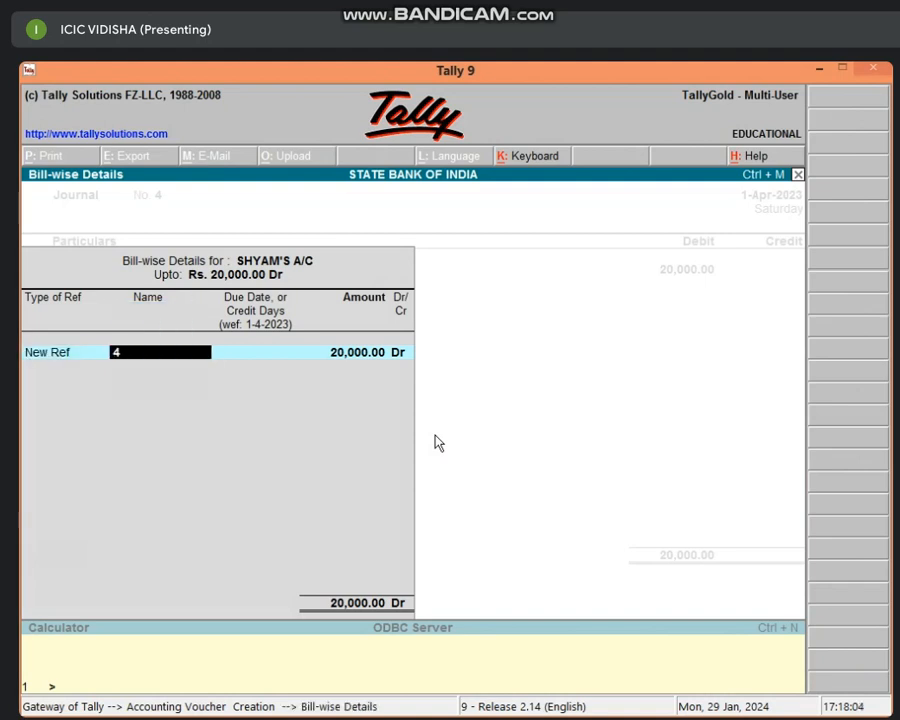
key("Return")
key("Return")
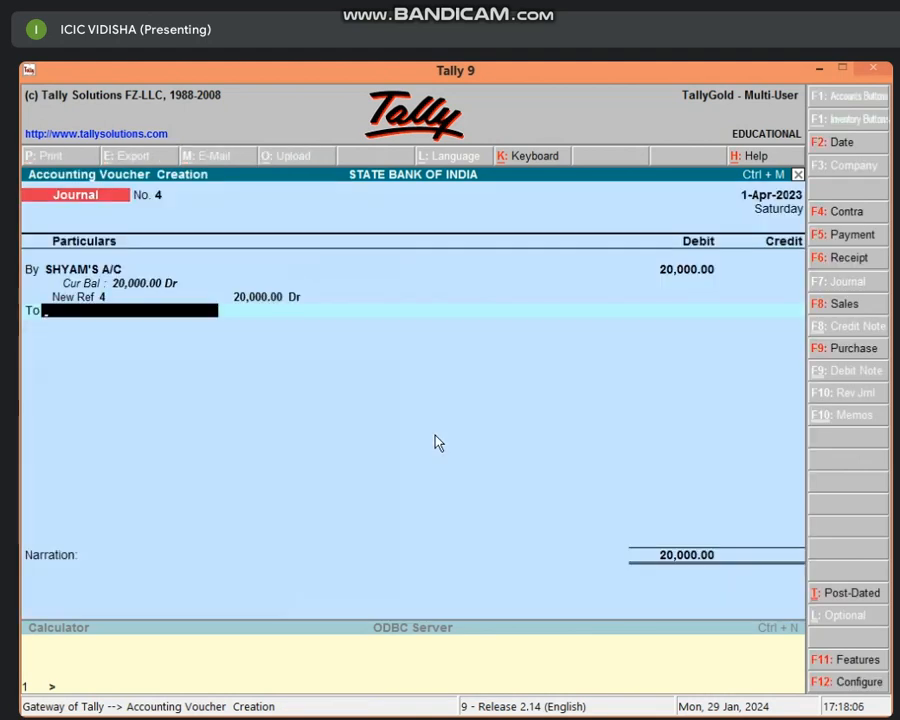
Credit COMPUTER A/C with 20,000 and save the journal voucher with an empty narration
type("C")
key("Return")
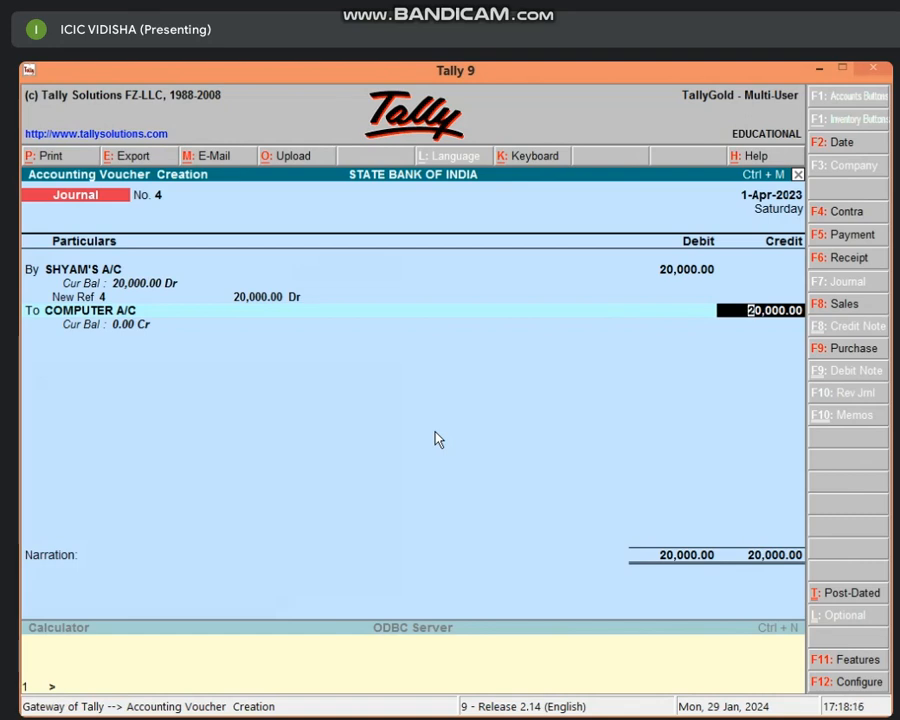
key("Return")
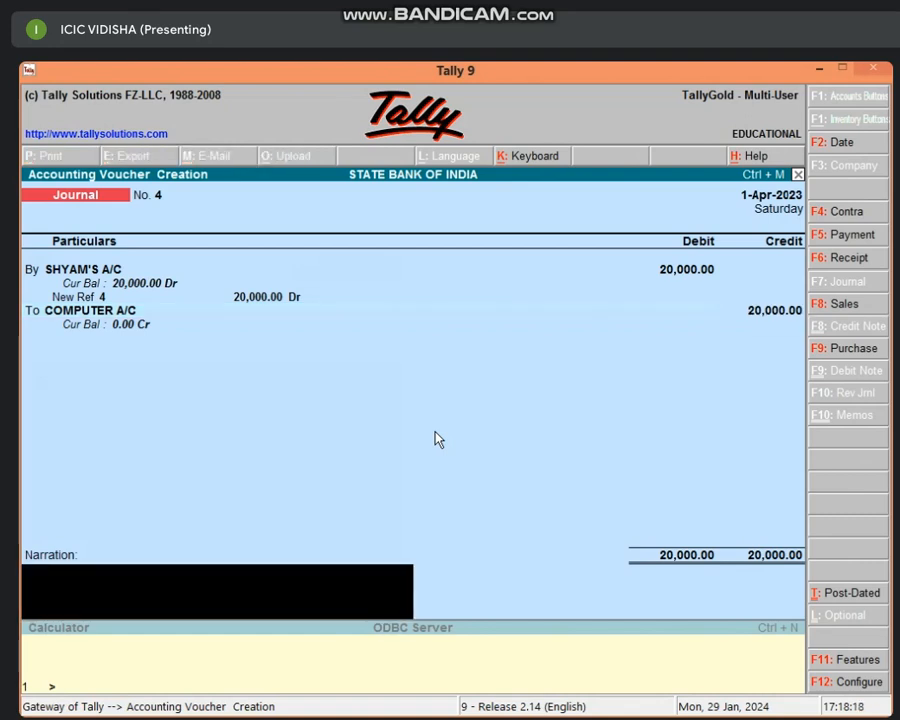
key("Return")
key("Return")
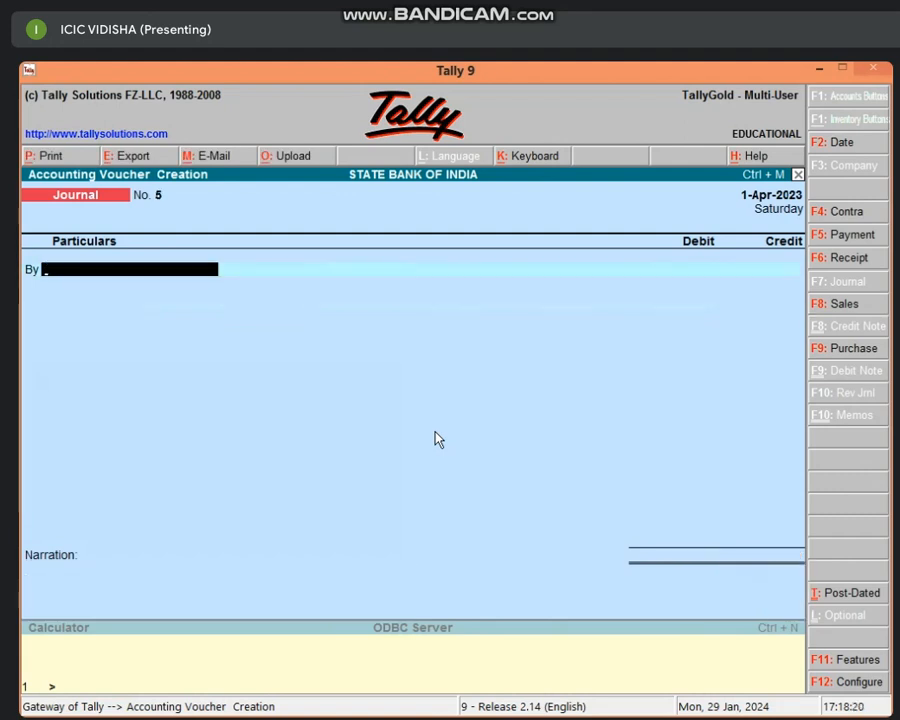